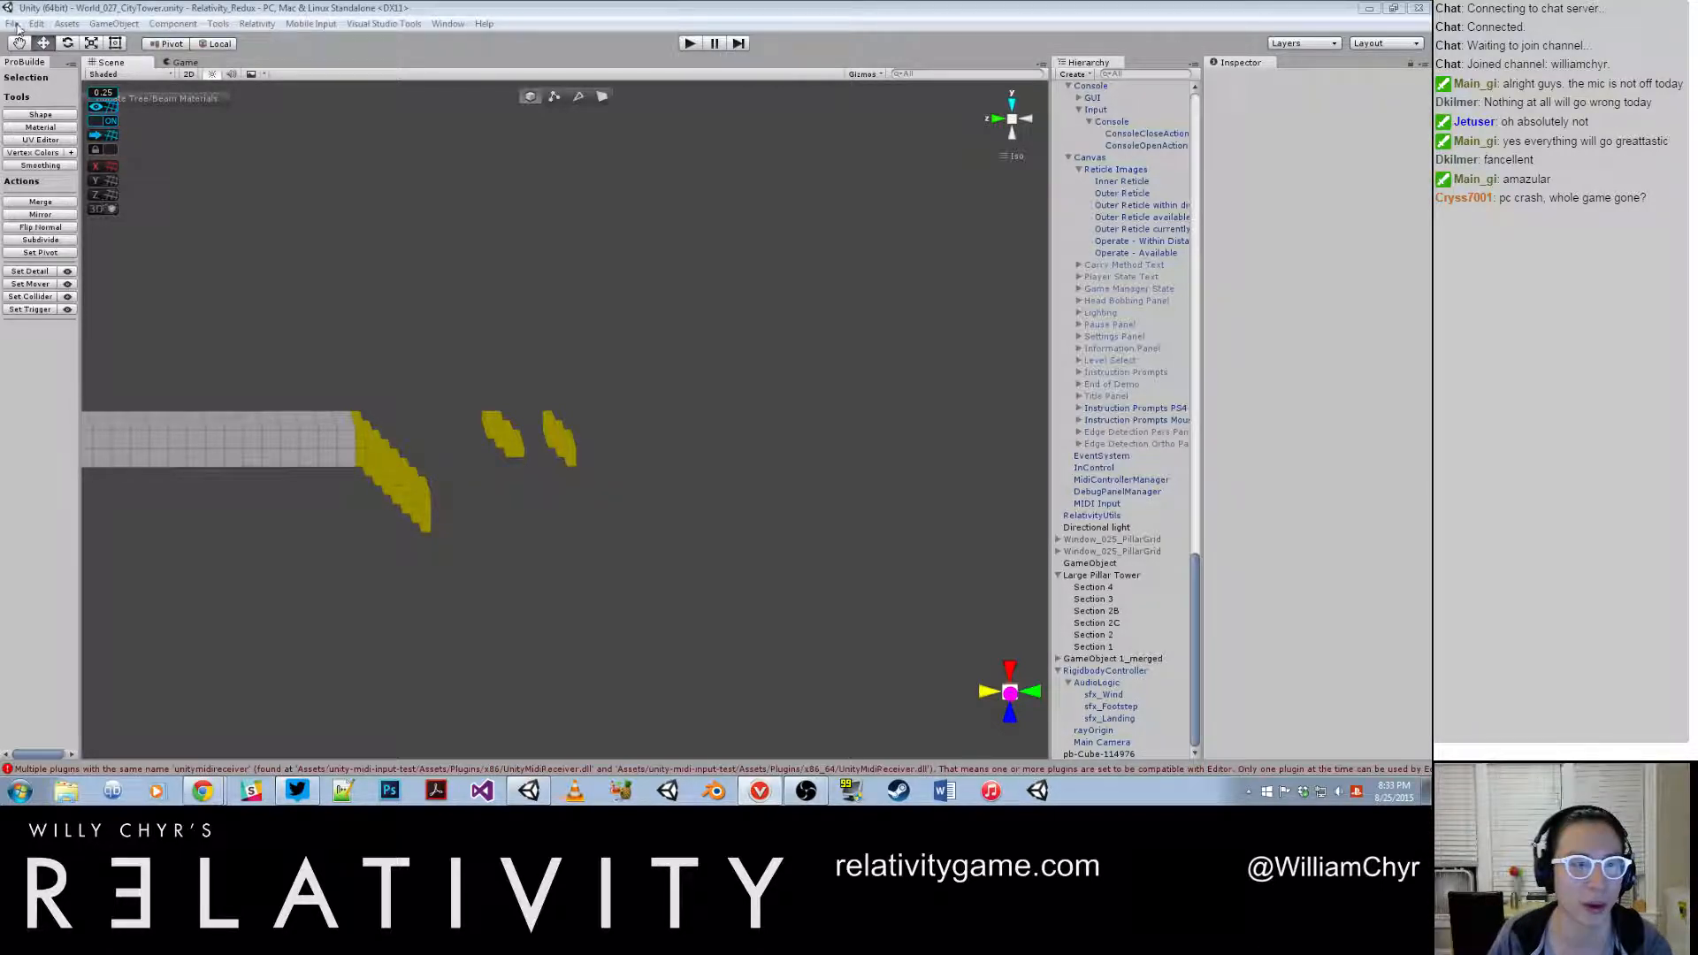
Show the Game view of the RuntimeLevelEditor scene and run it in play mode
left_click(218, 24)
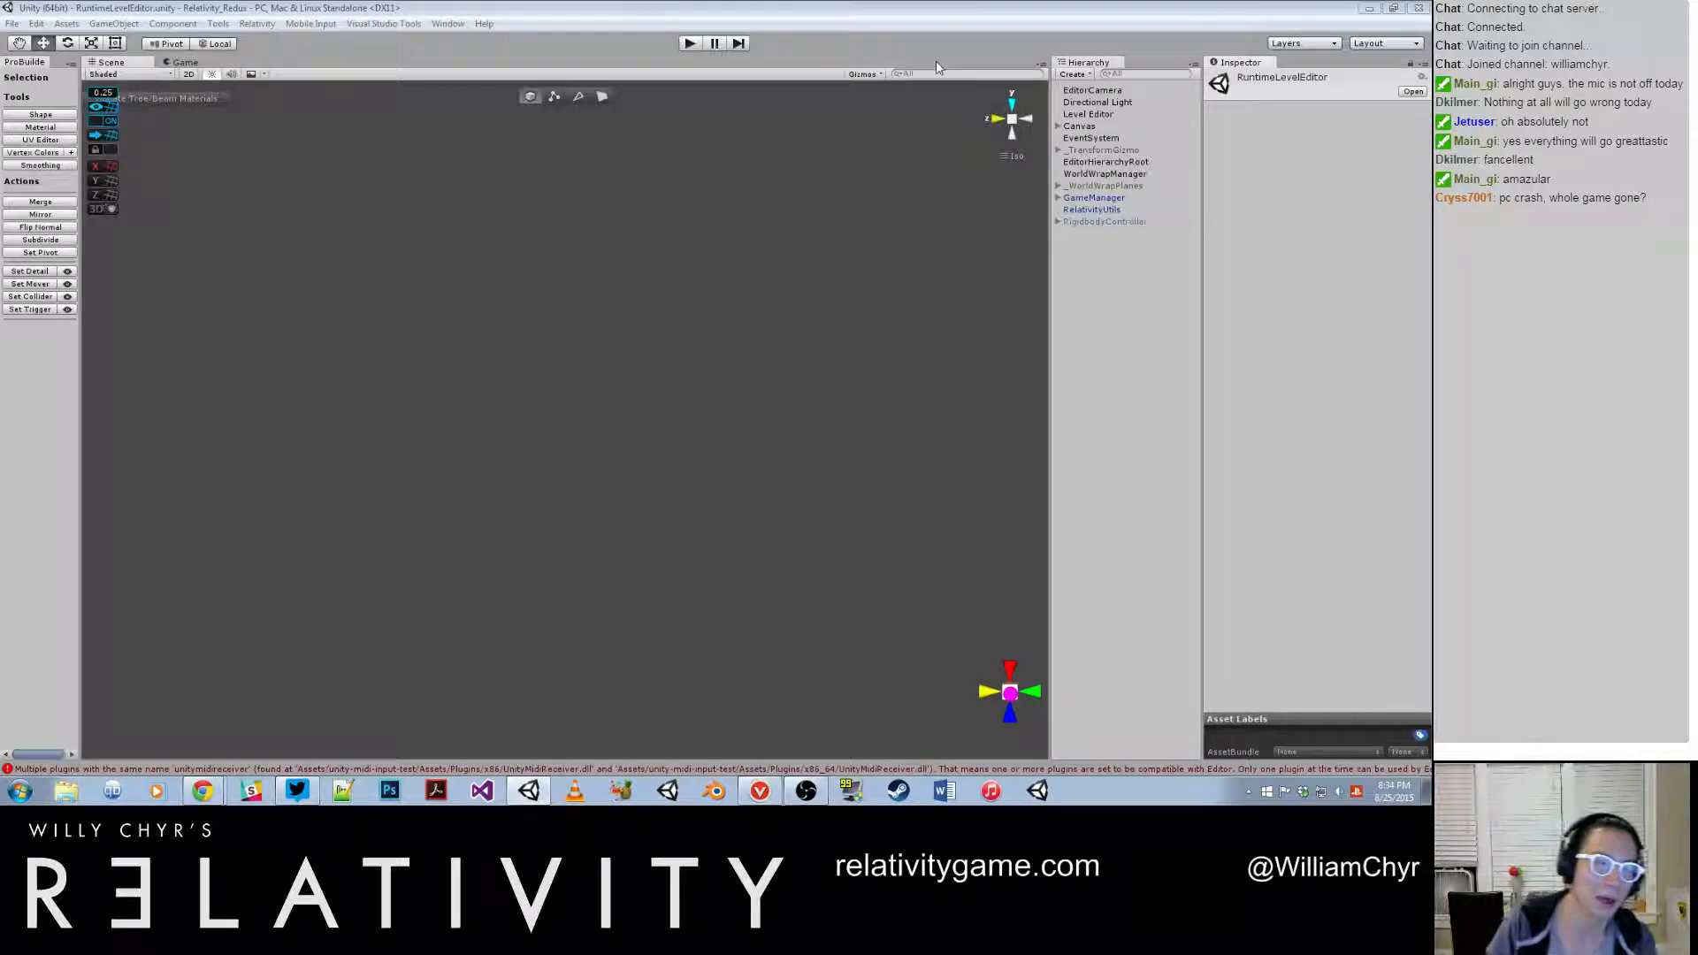
left_click(183, 62)
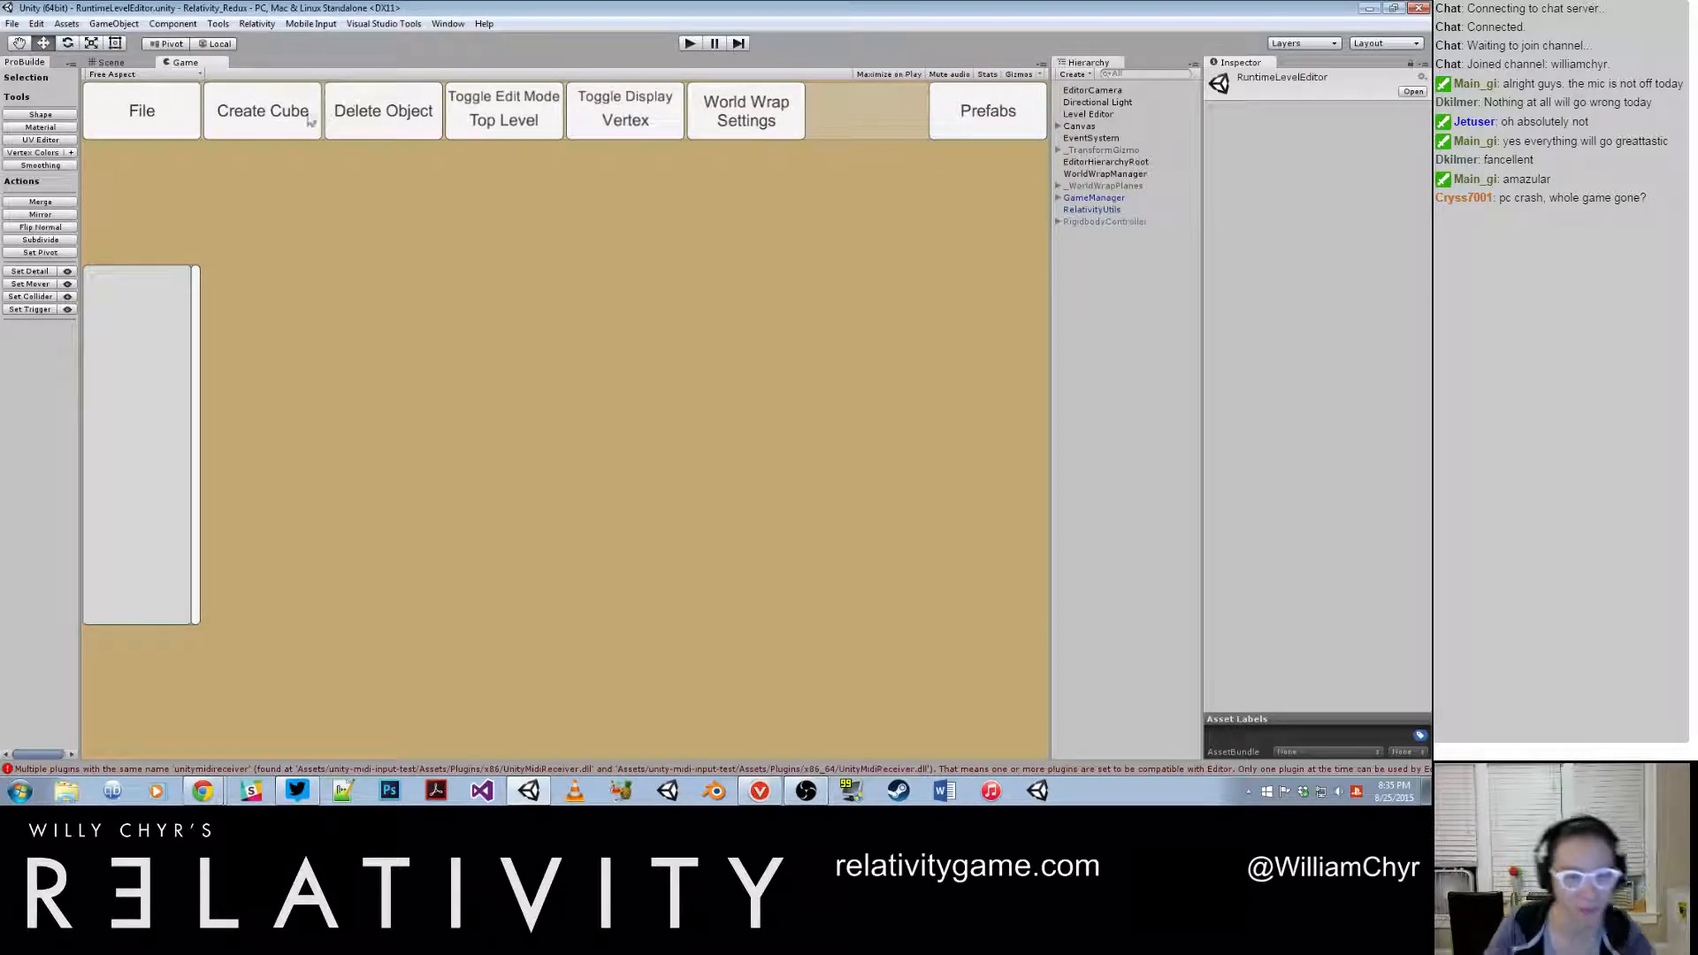
left_click(690, 42)
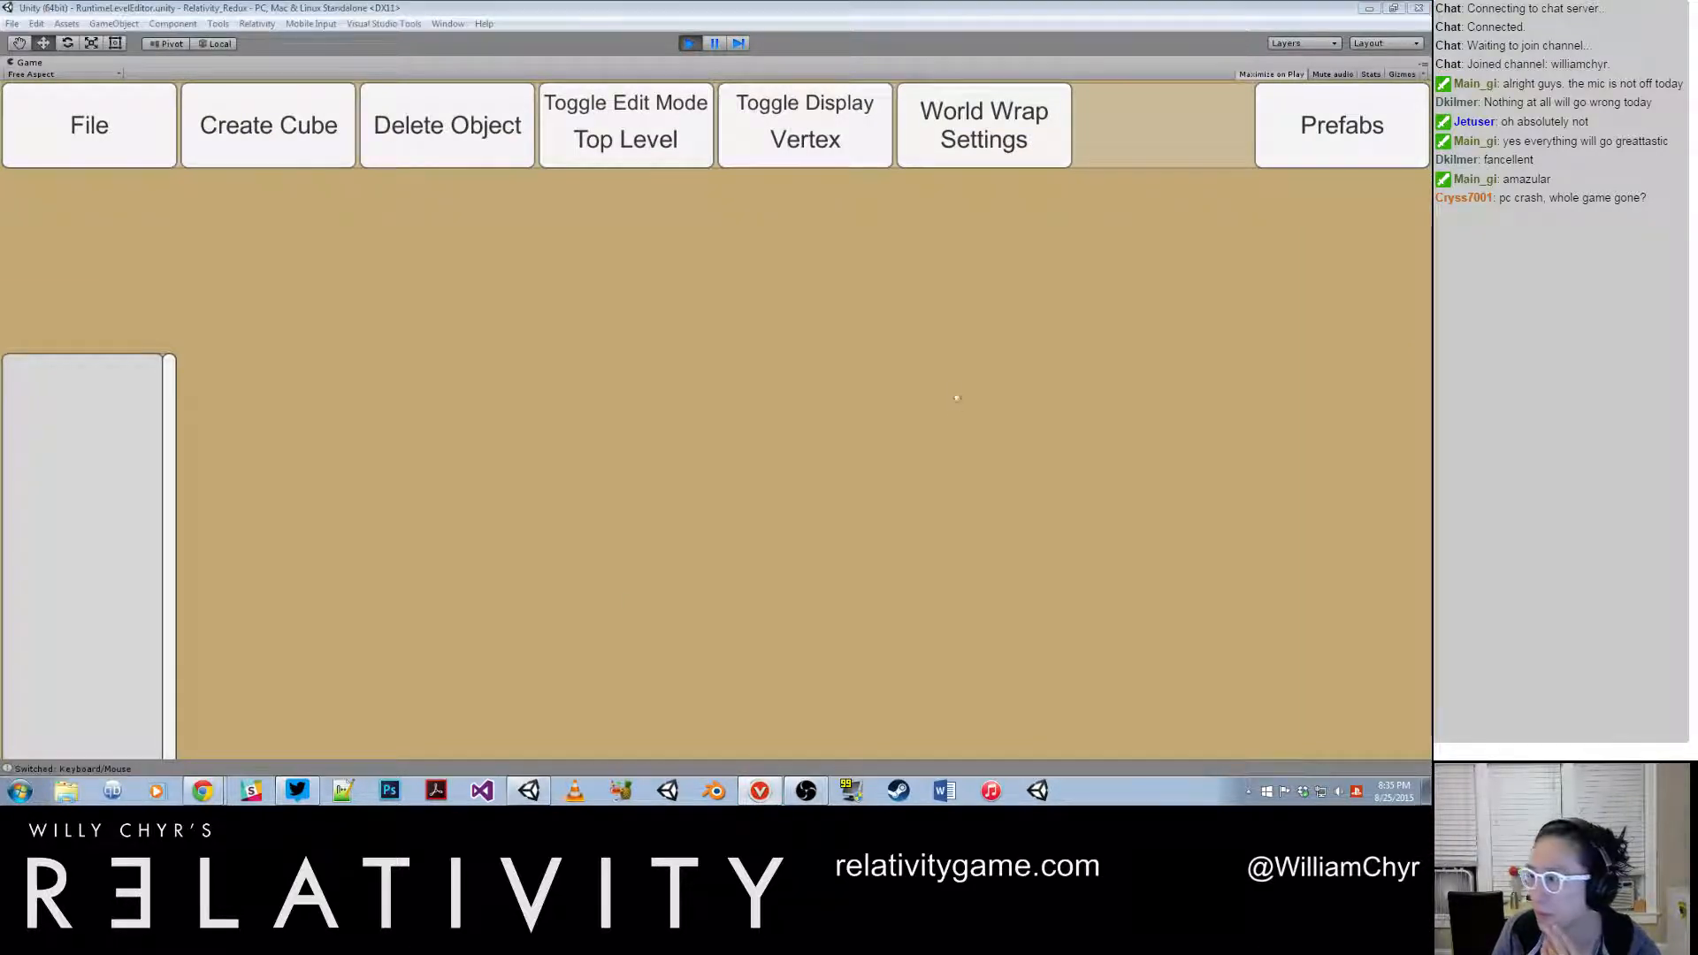
Create two cubes with X, Y and Z all set to 1 in the runtime level editor
left_click(284, 146)
left_click(303, 352)
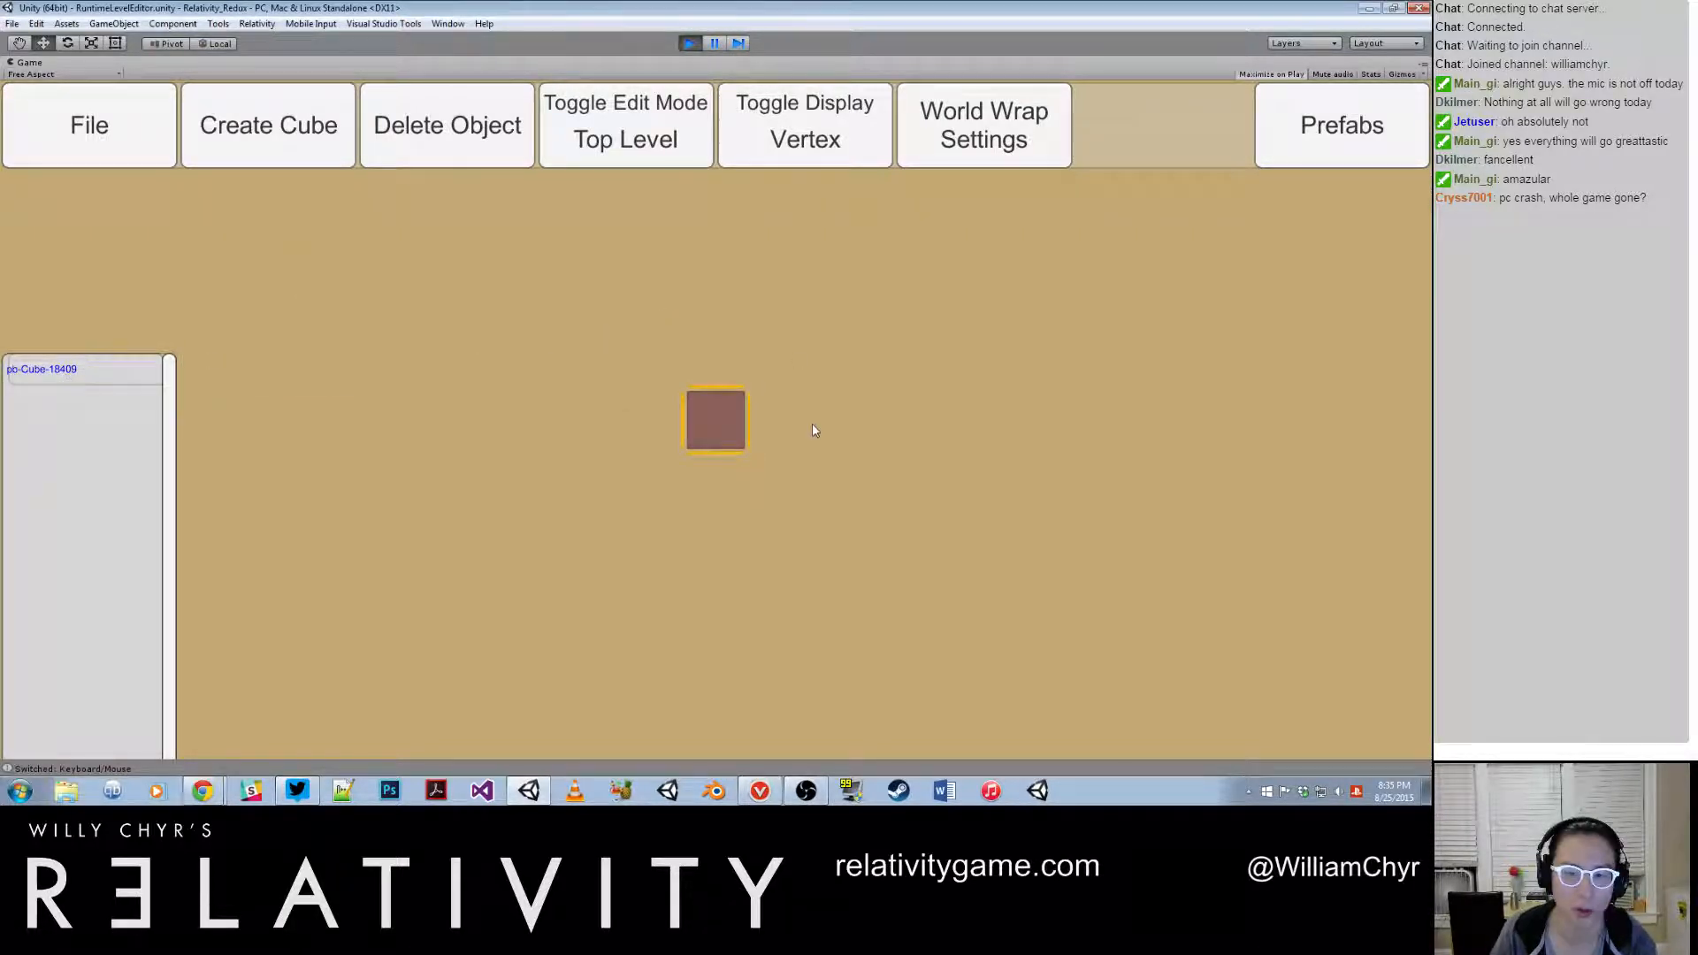
scroll(708, 426, "up", 4)
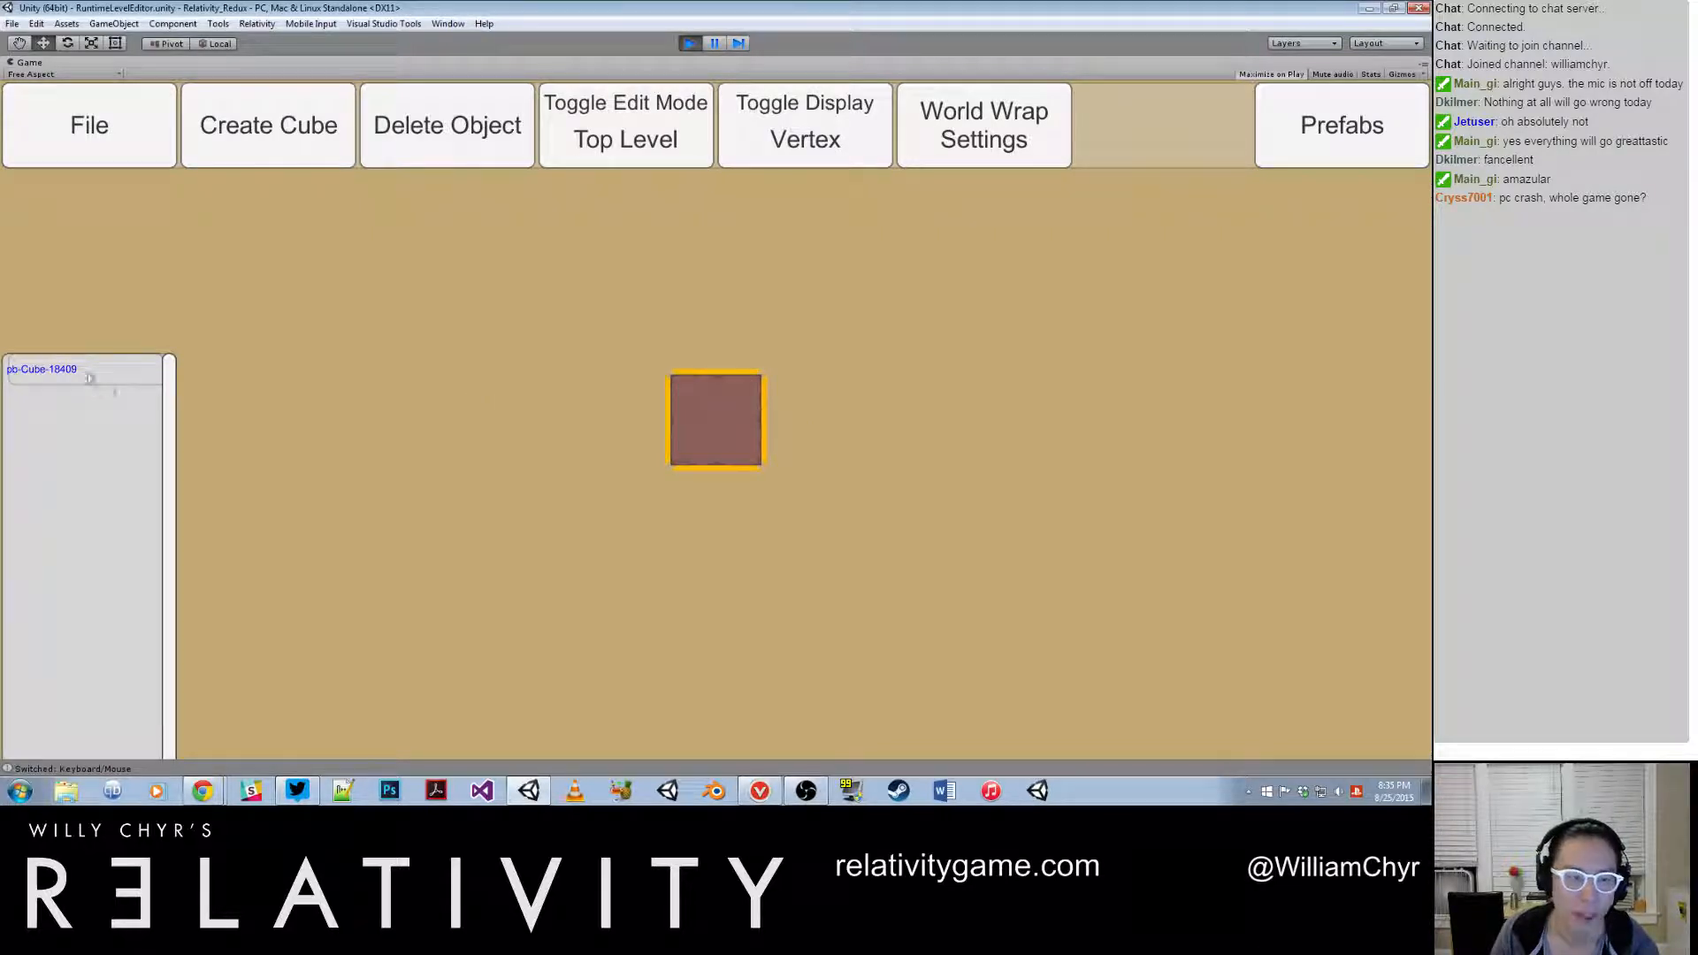
left_click(250, 142)
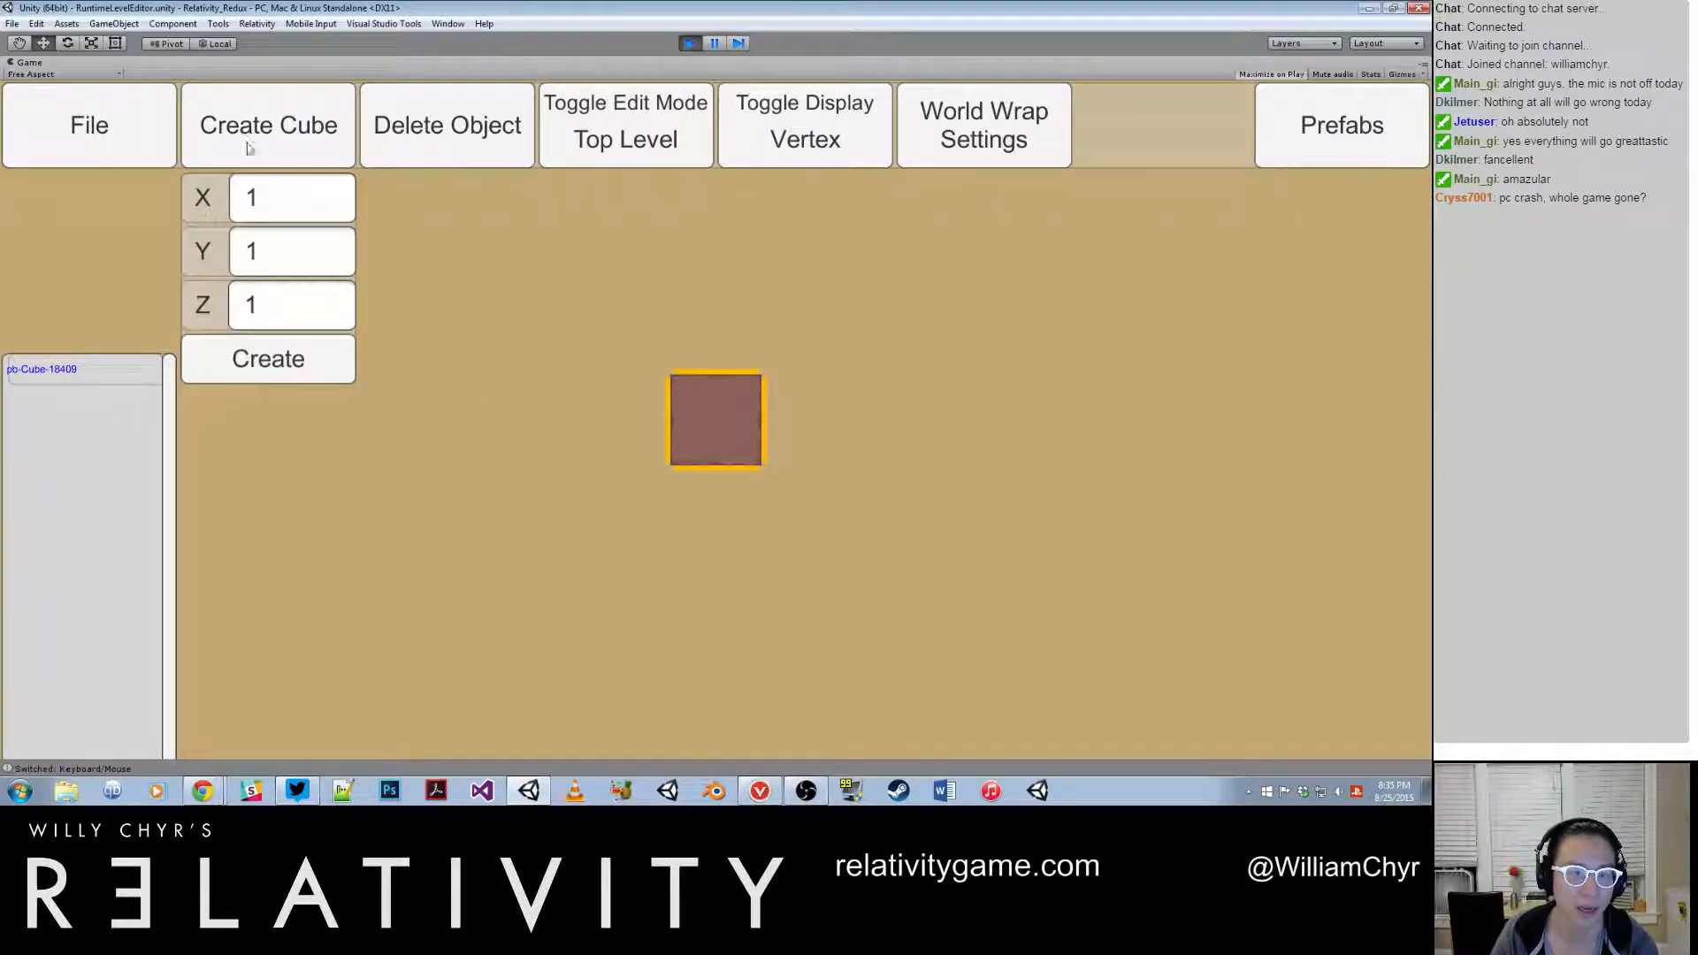
left_click(295, 363)
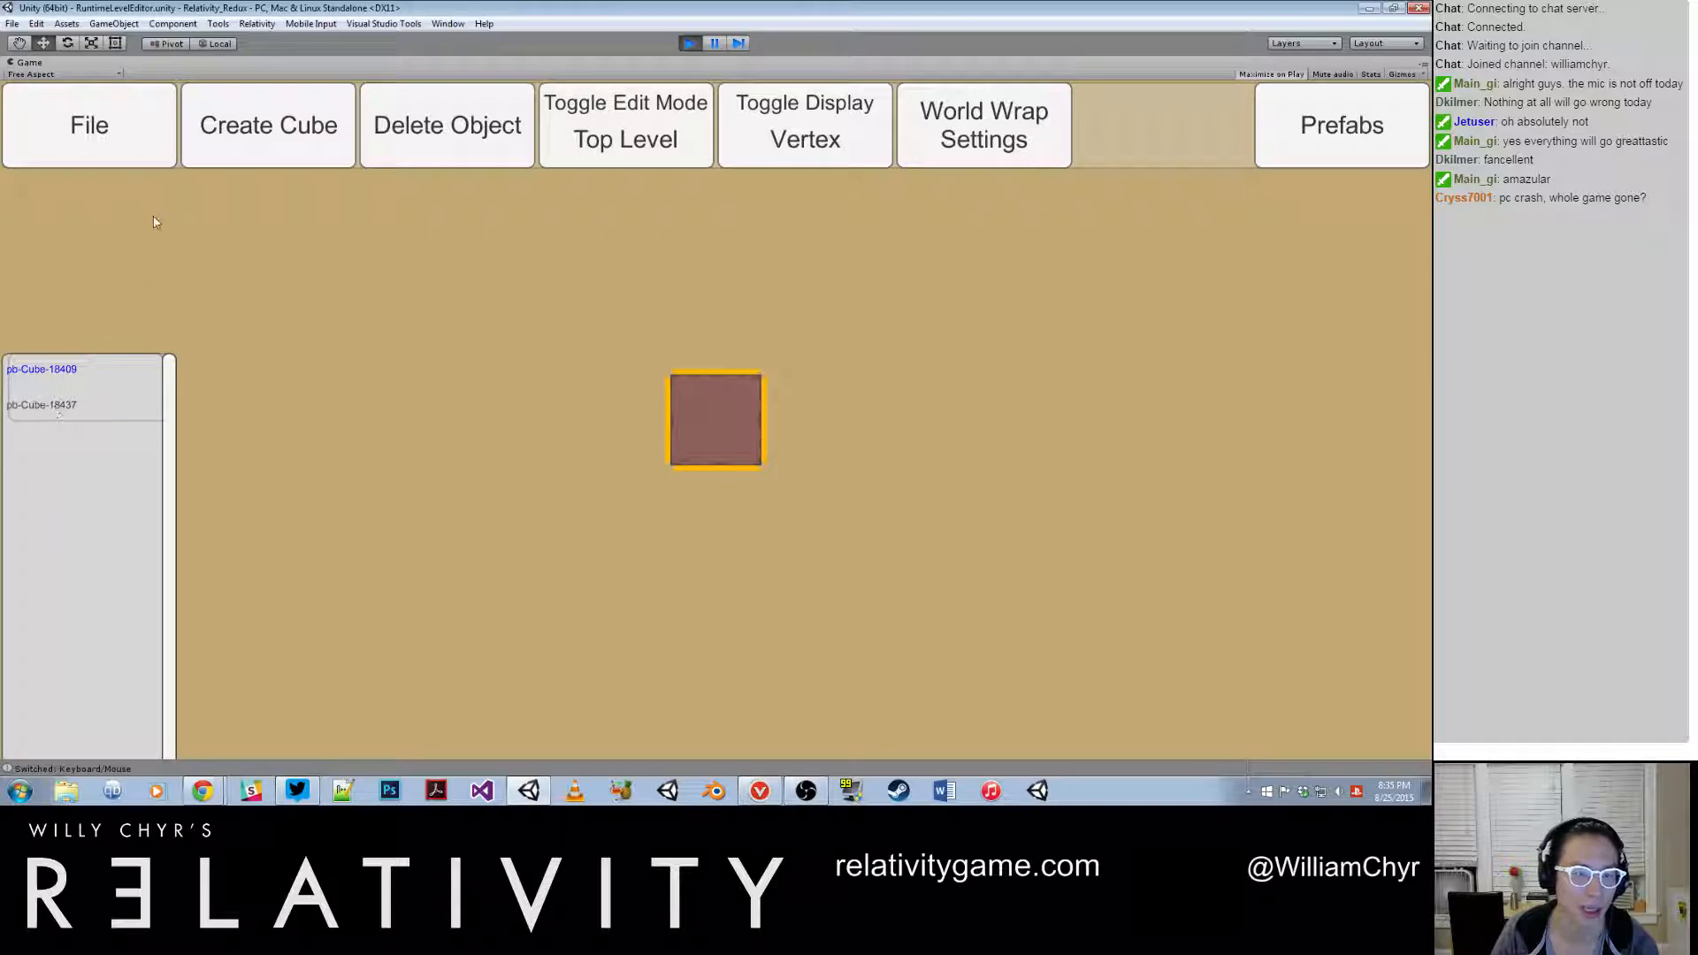
Toggle the edit mode to Geometry and back to Top Level, and view both cubes from an angle with nothing selected
left_click(573, 125)
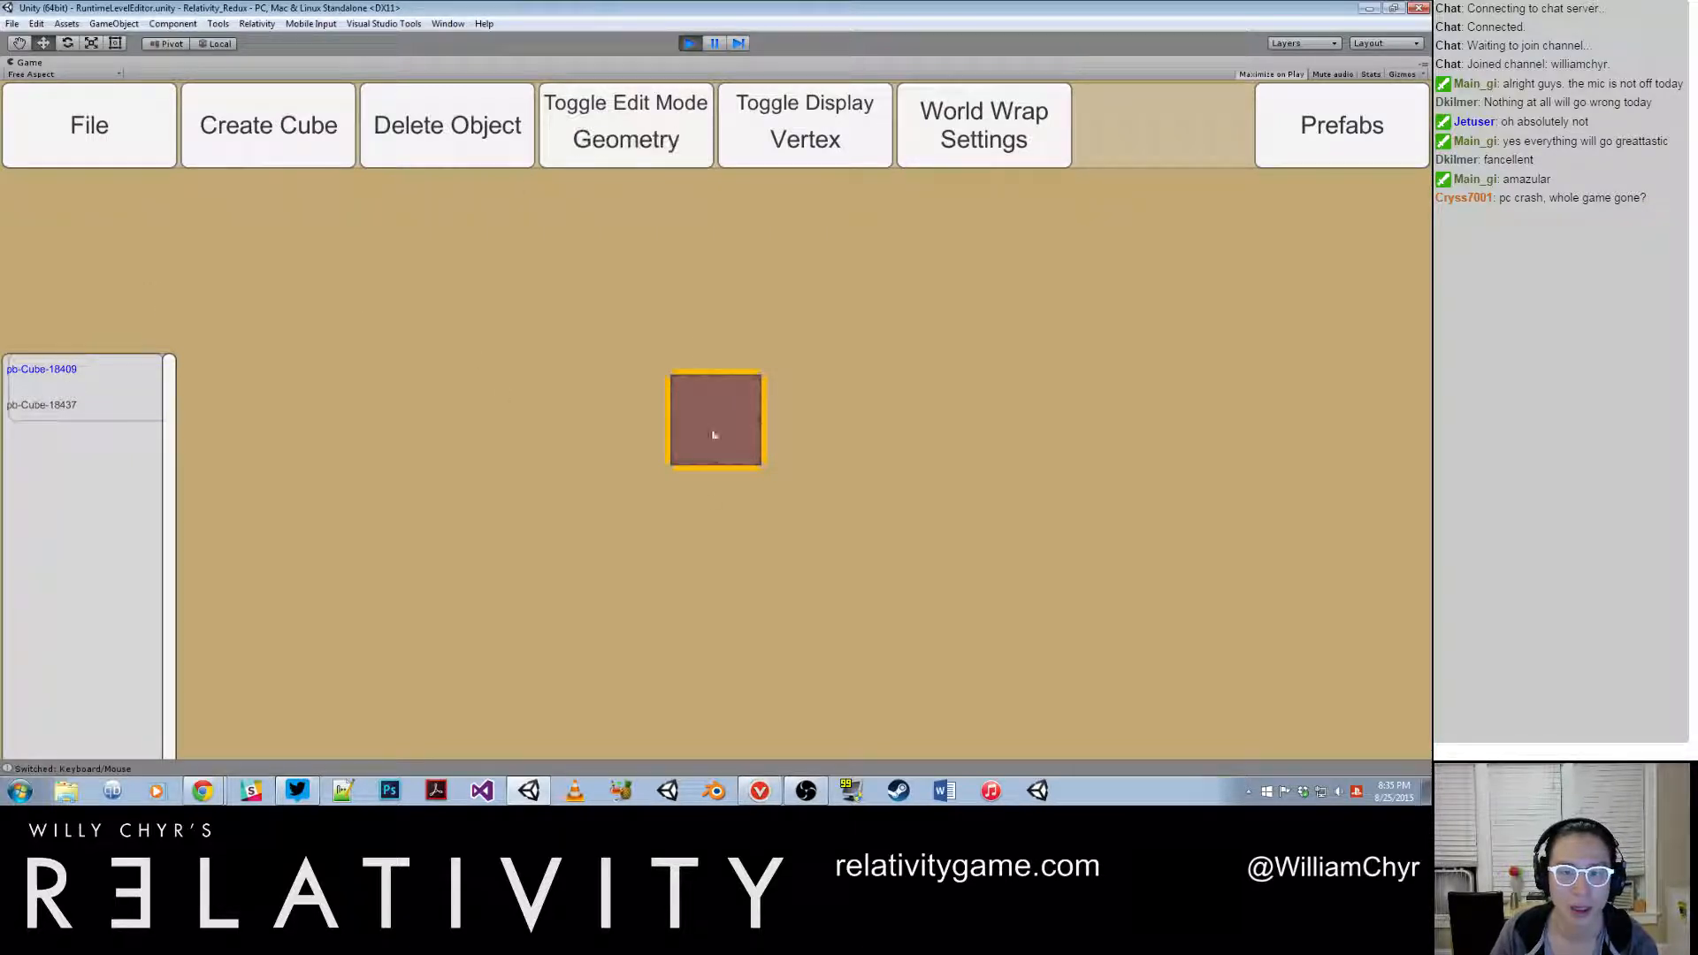
left_click(618, 148)
scroll(558, 360, "down", 2)
scroll(550, 371, "up", 1)
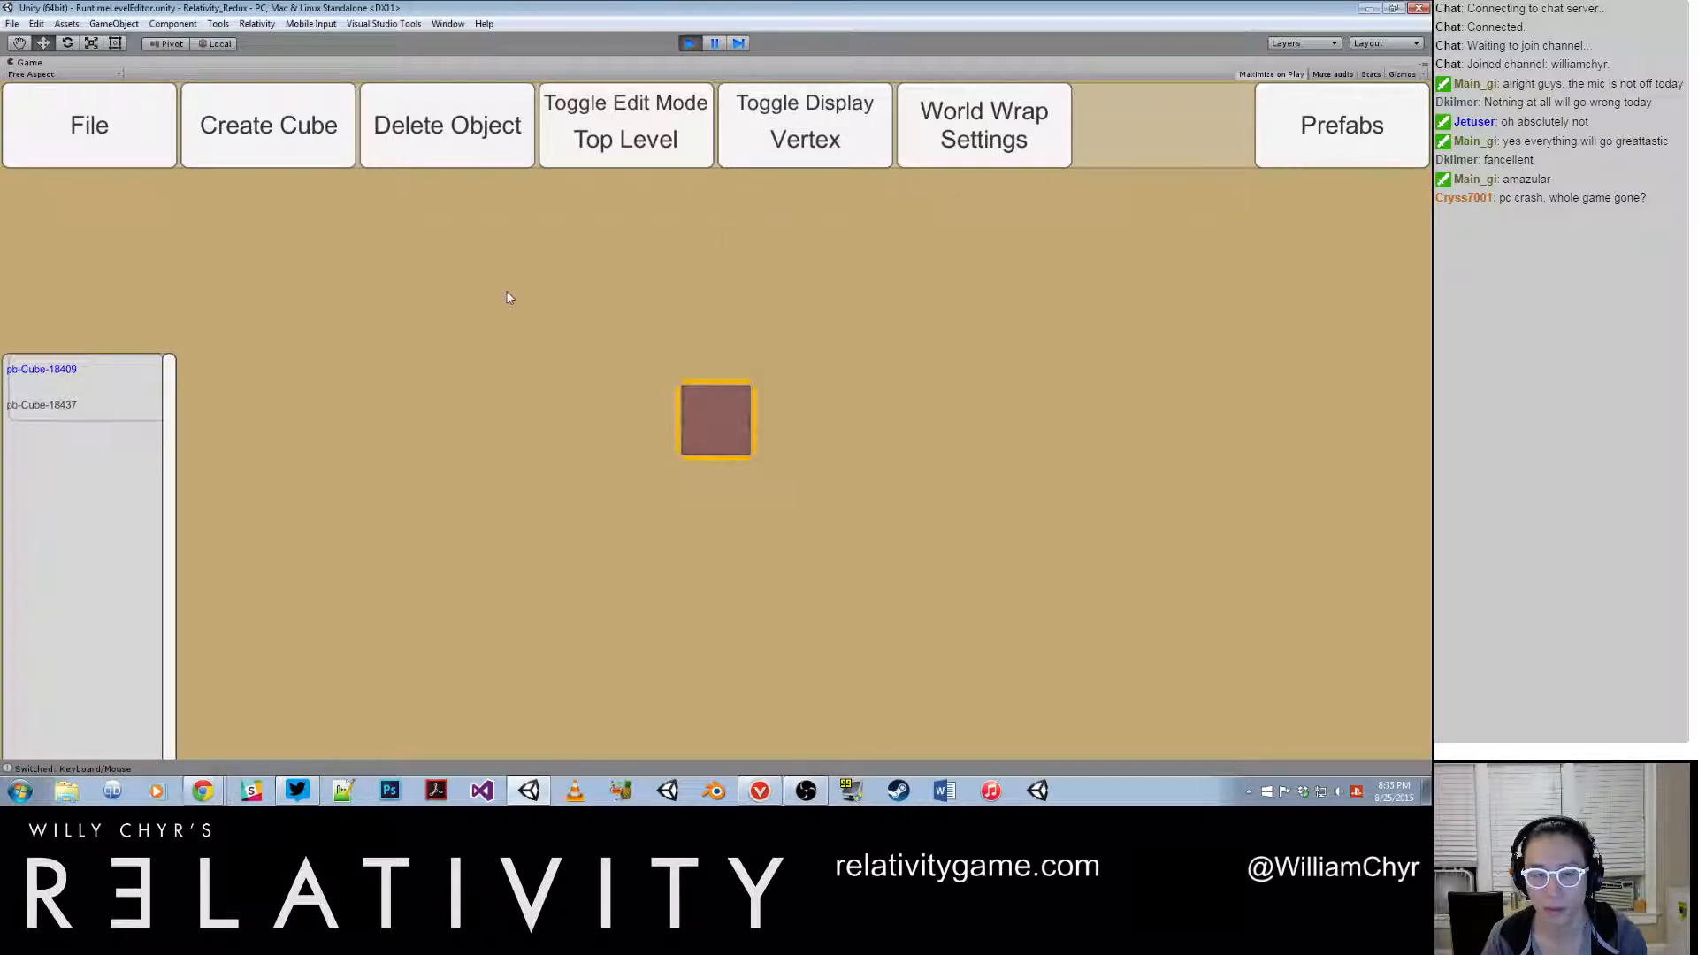
left_click_drag(507, 306, 759, 444, "alt")
left_click(546, 448)
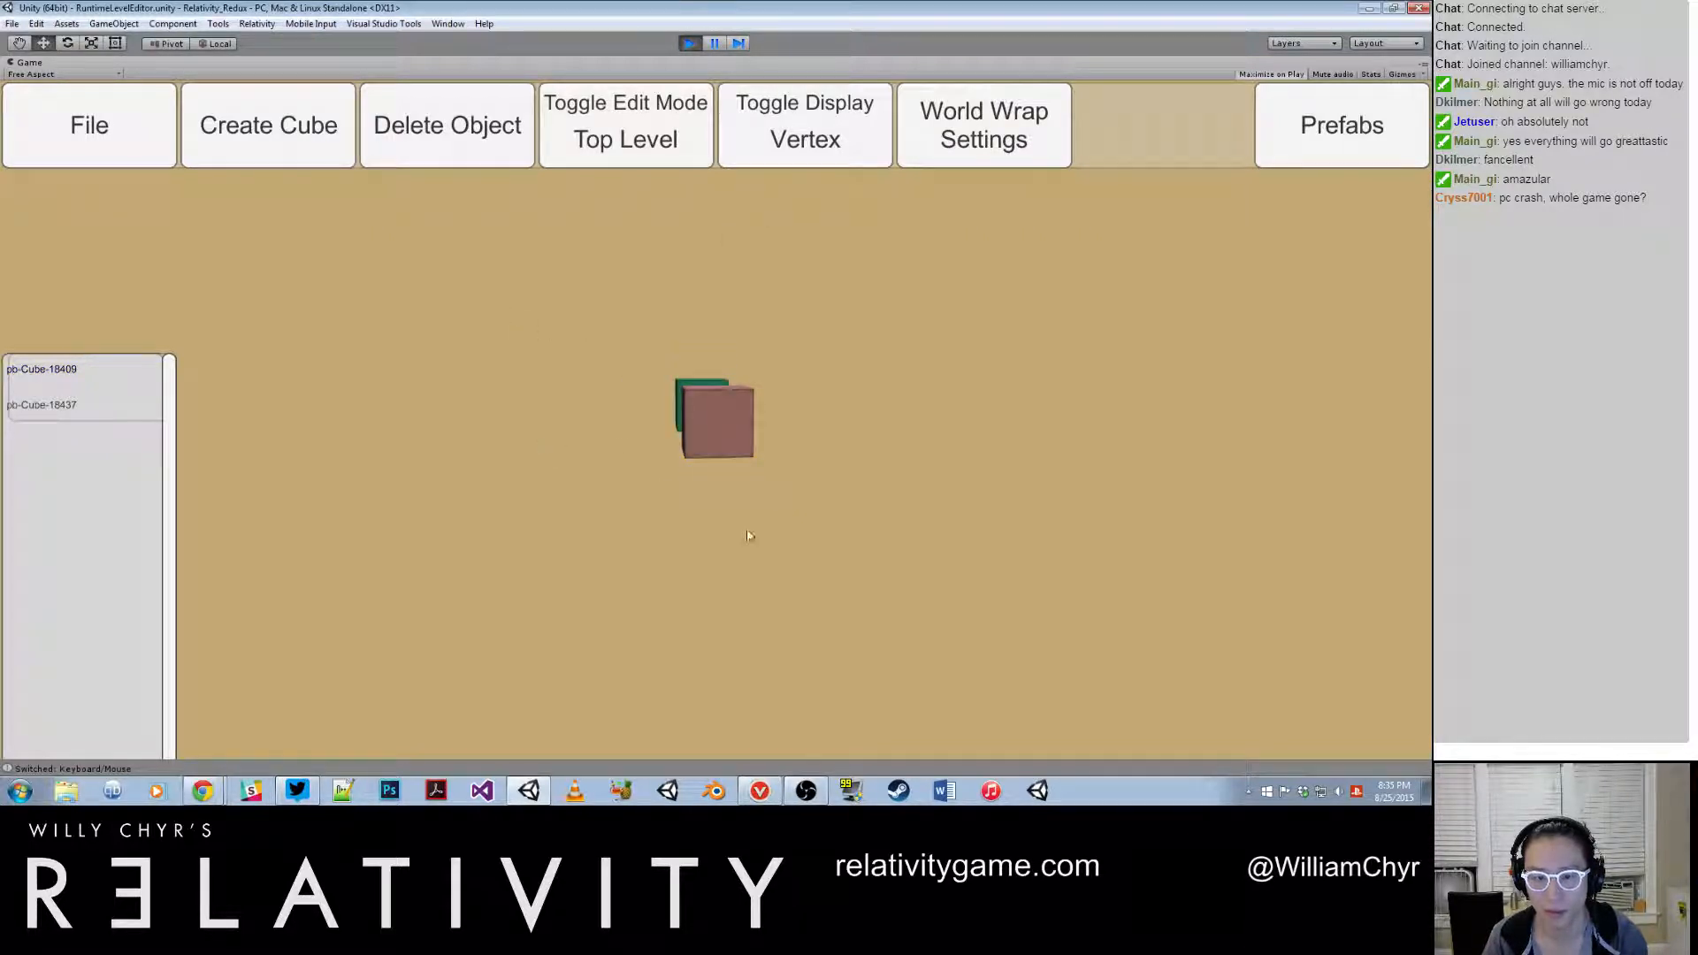
left_click_drag(541, 336, 721, 482, "alt")
Select one side face of the reddish cube in Geometry mode and return to Top Level mode
left_click(722, 417)
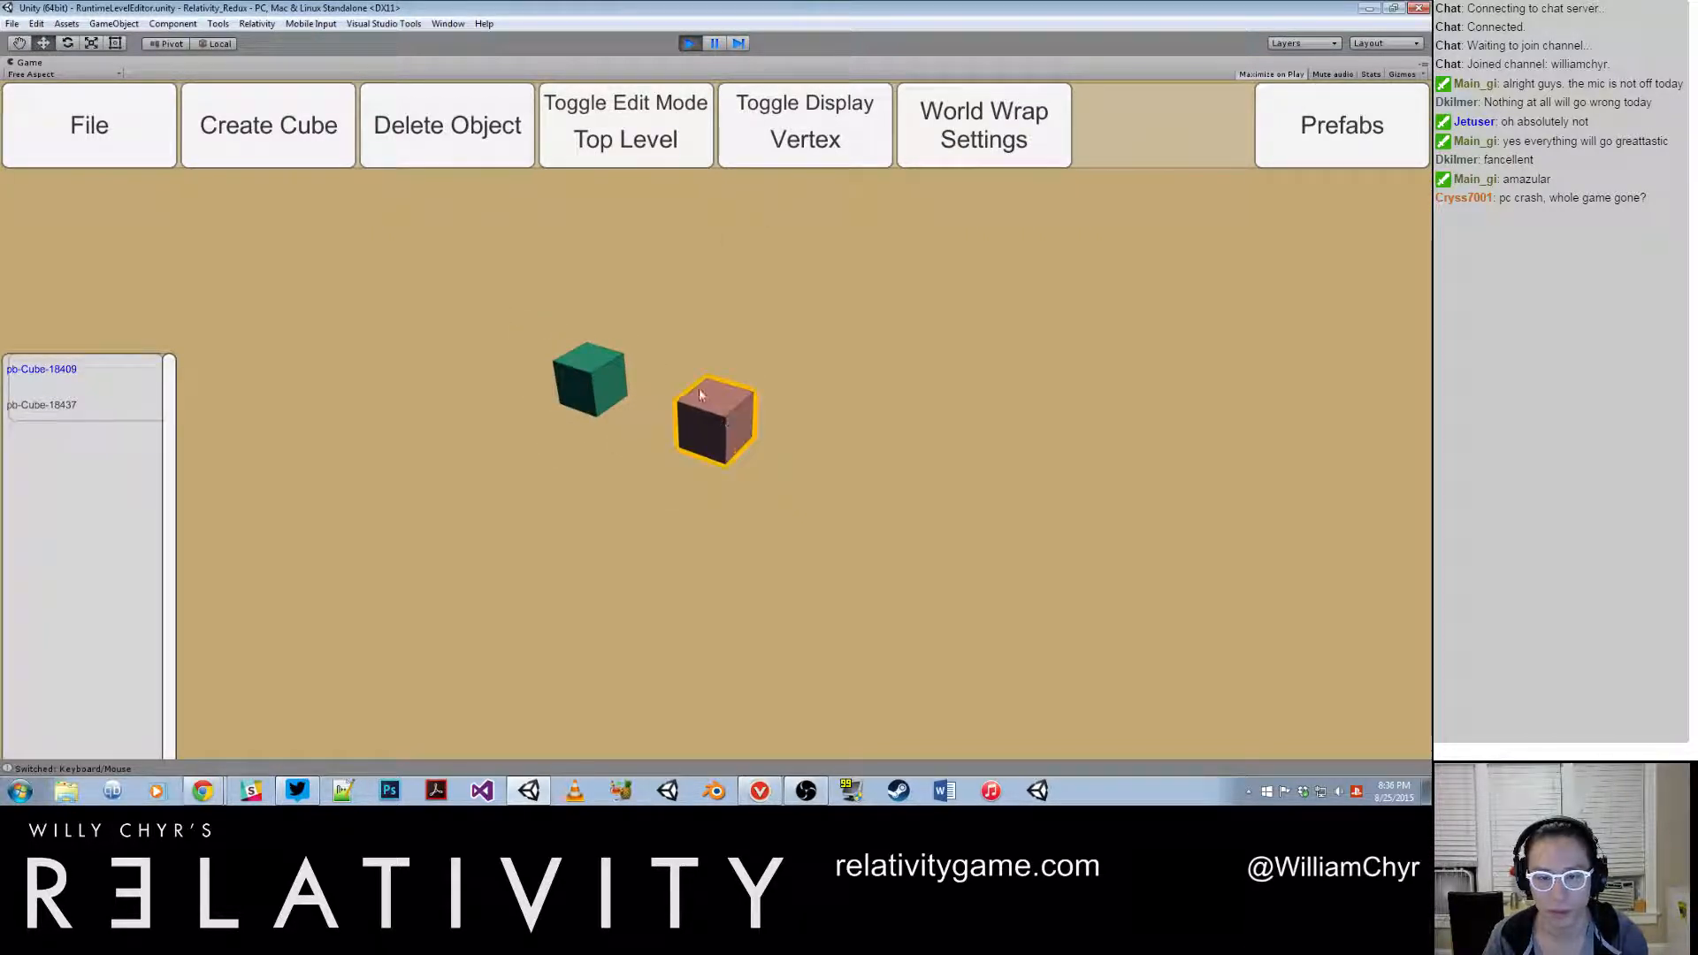
left_click(619, 146)
left_click(728, 405)
left_click_drag(728, 406, 741, 445, "alt")
left_click(742, 444)
left_click(644, 143)
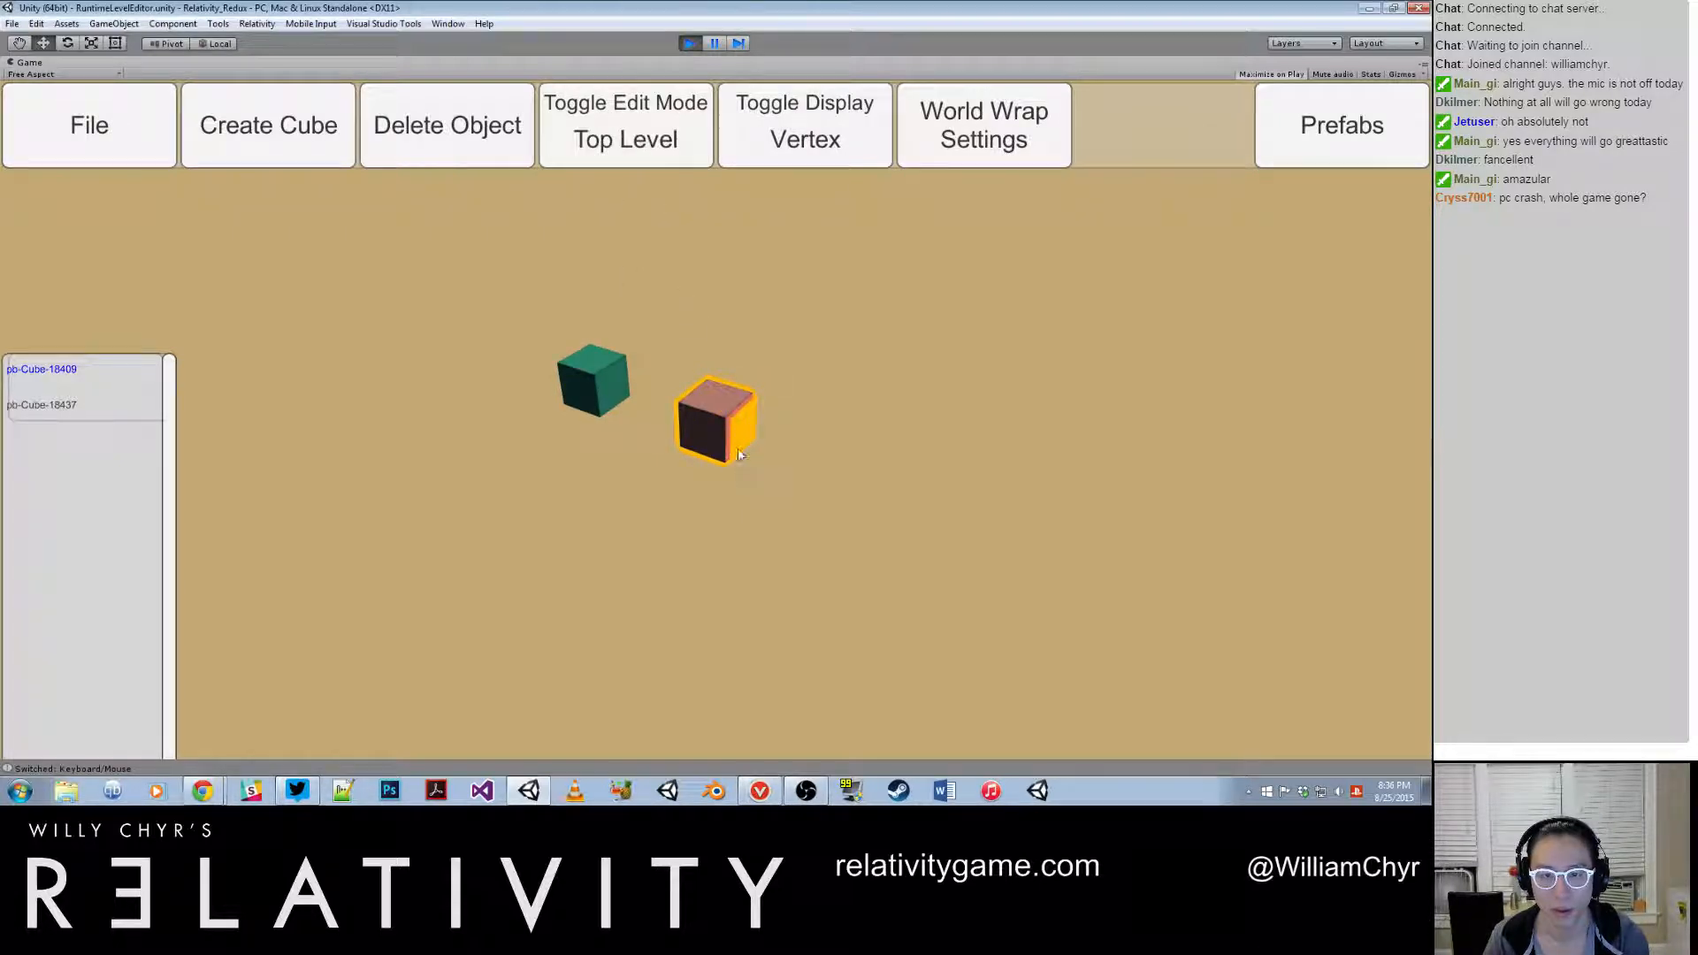
key("g")
key("g")
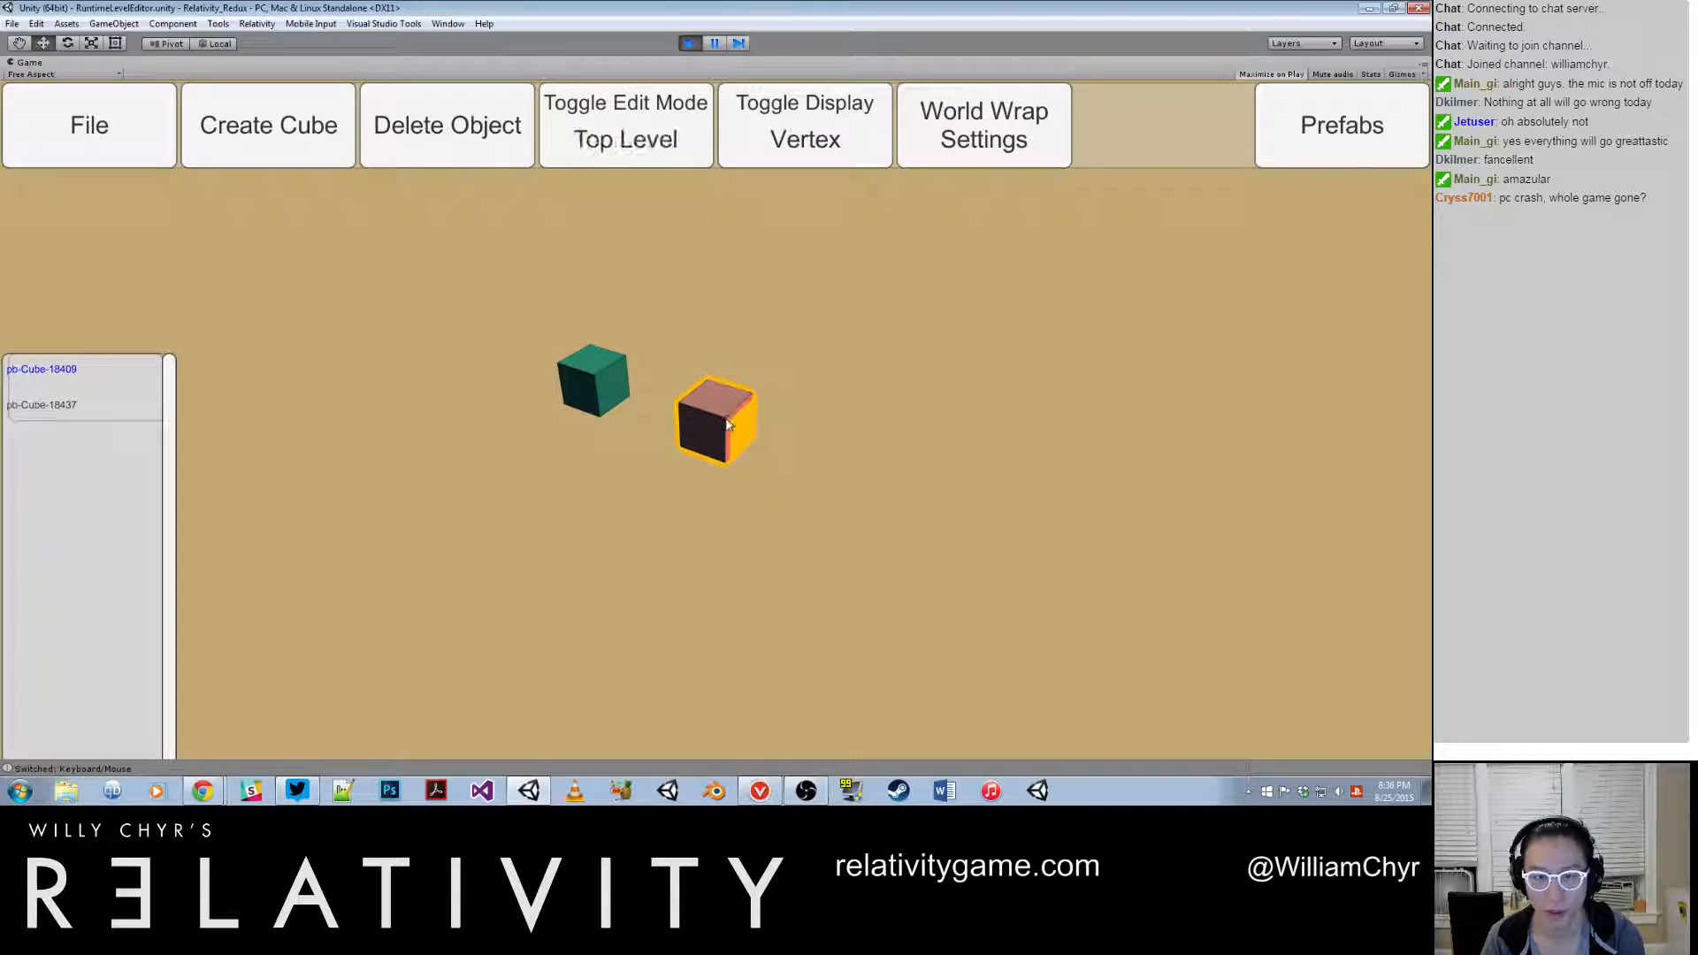
Select the green cube alone and toggle the edit mode to Geometry and back to Top Level to clear the face highlight
left_click(705, 233)
scroll(687, 334, "down", 3)
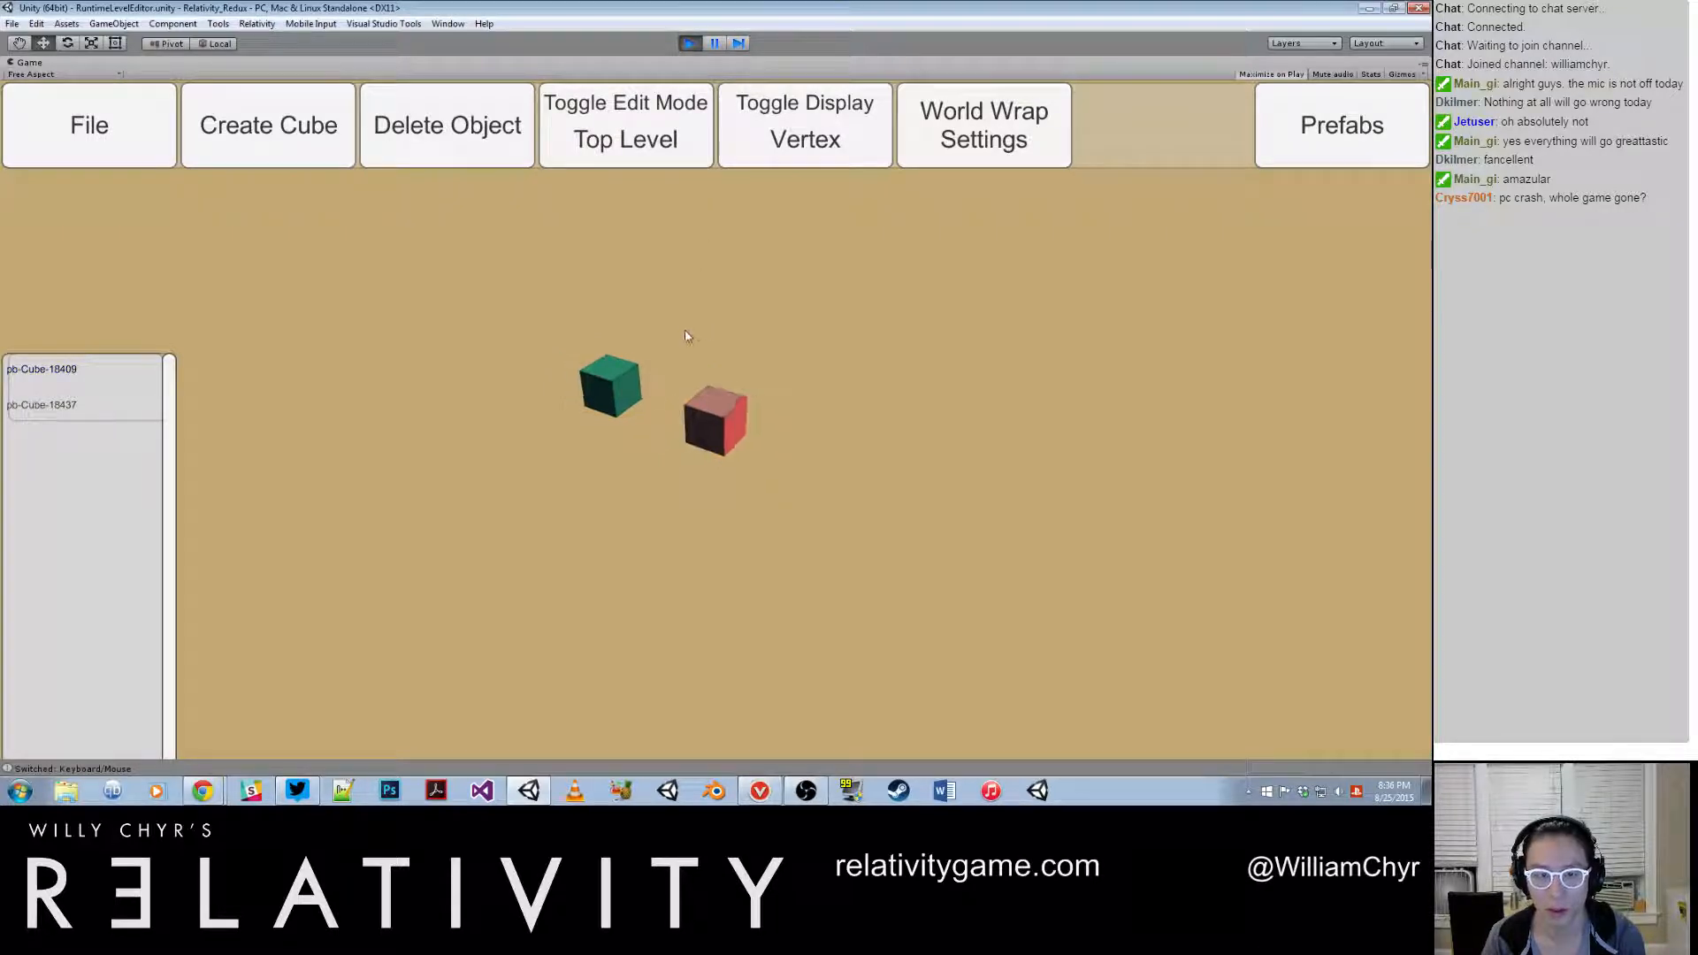
left_click(718, 419)
left_click(651, 384)
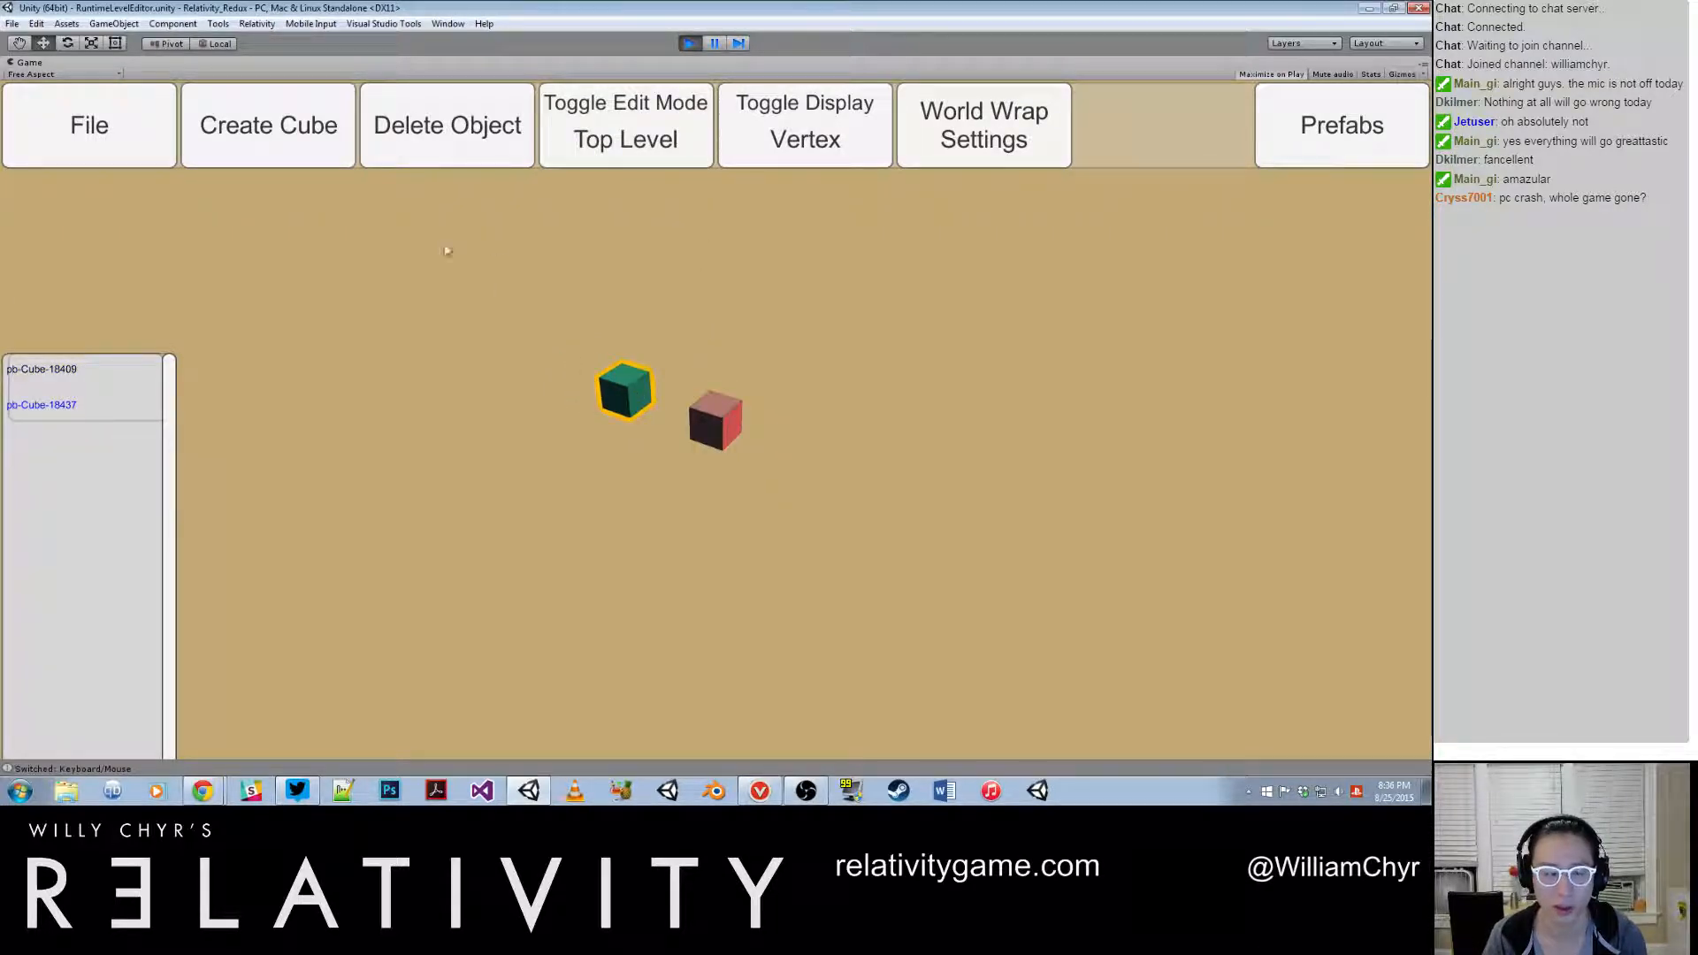
left_click(645, 160)
left_click(645, 159)
Create a third cube and select it in the scene
left_click(256, 159)
left_click(255, 159)
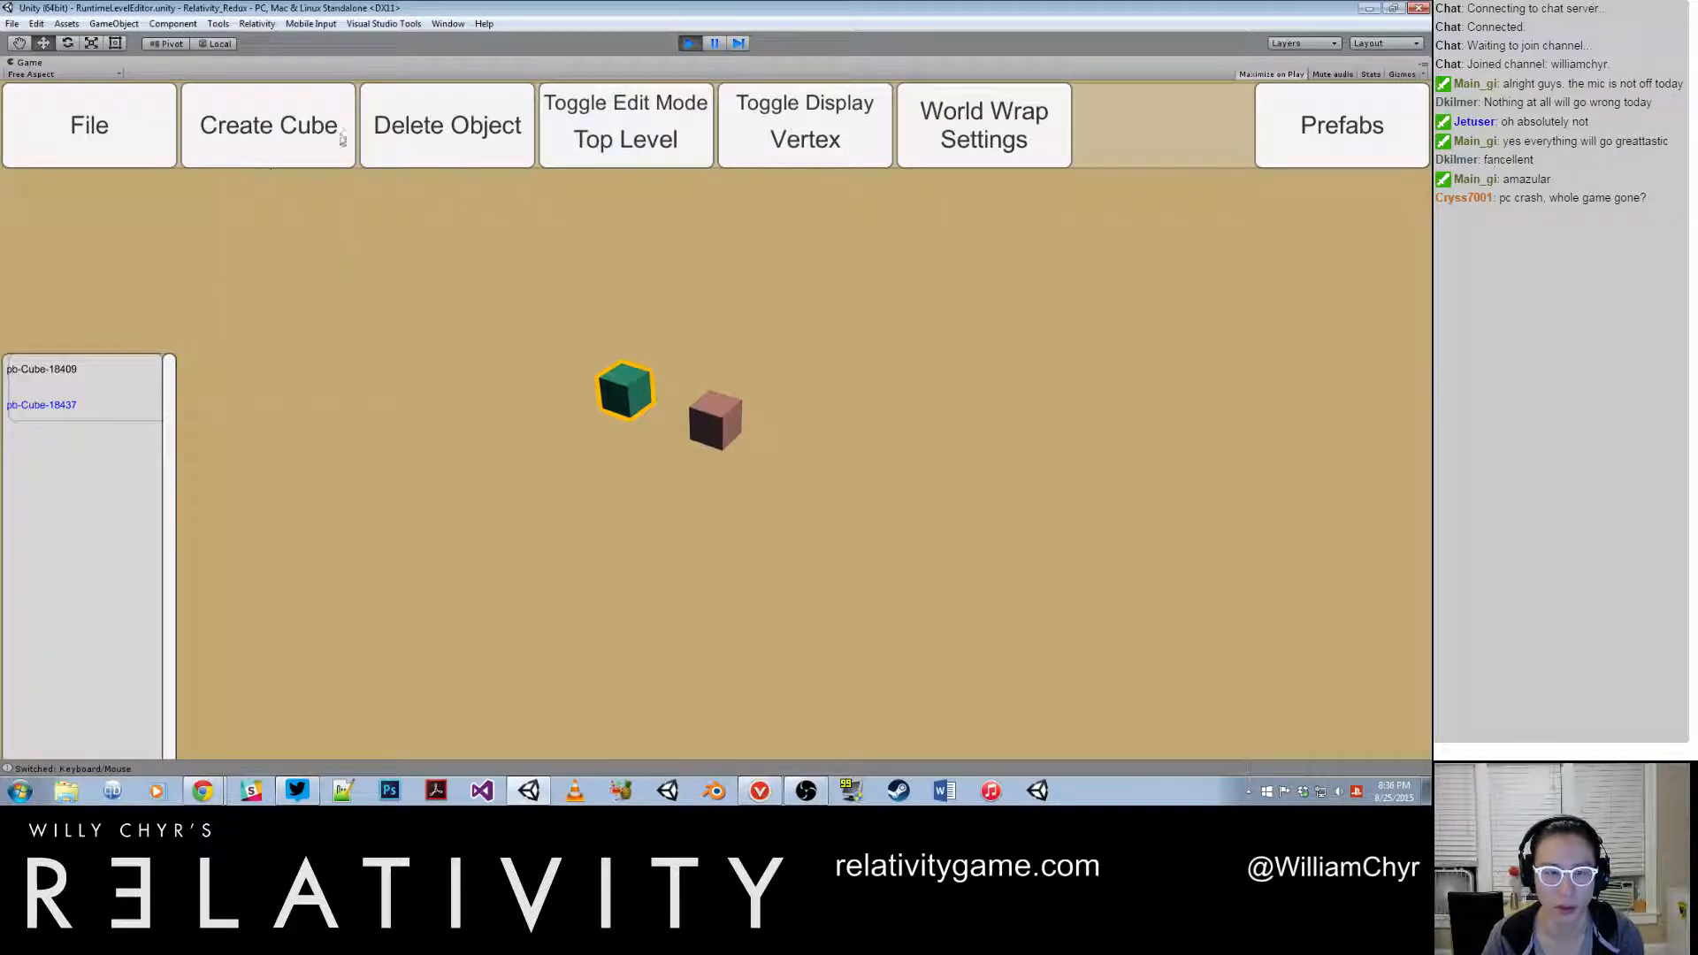
left_click(256, 160)
left_click(319, 360)
left_click(743, 417)
scroll(745, 421, "up", 3)
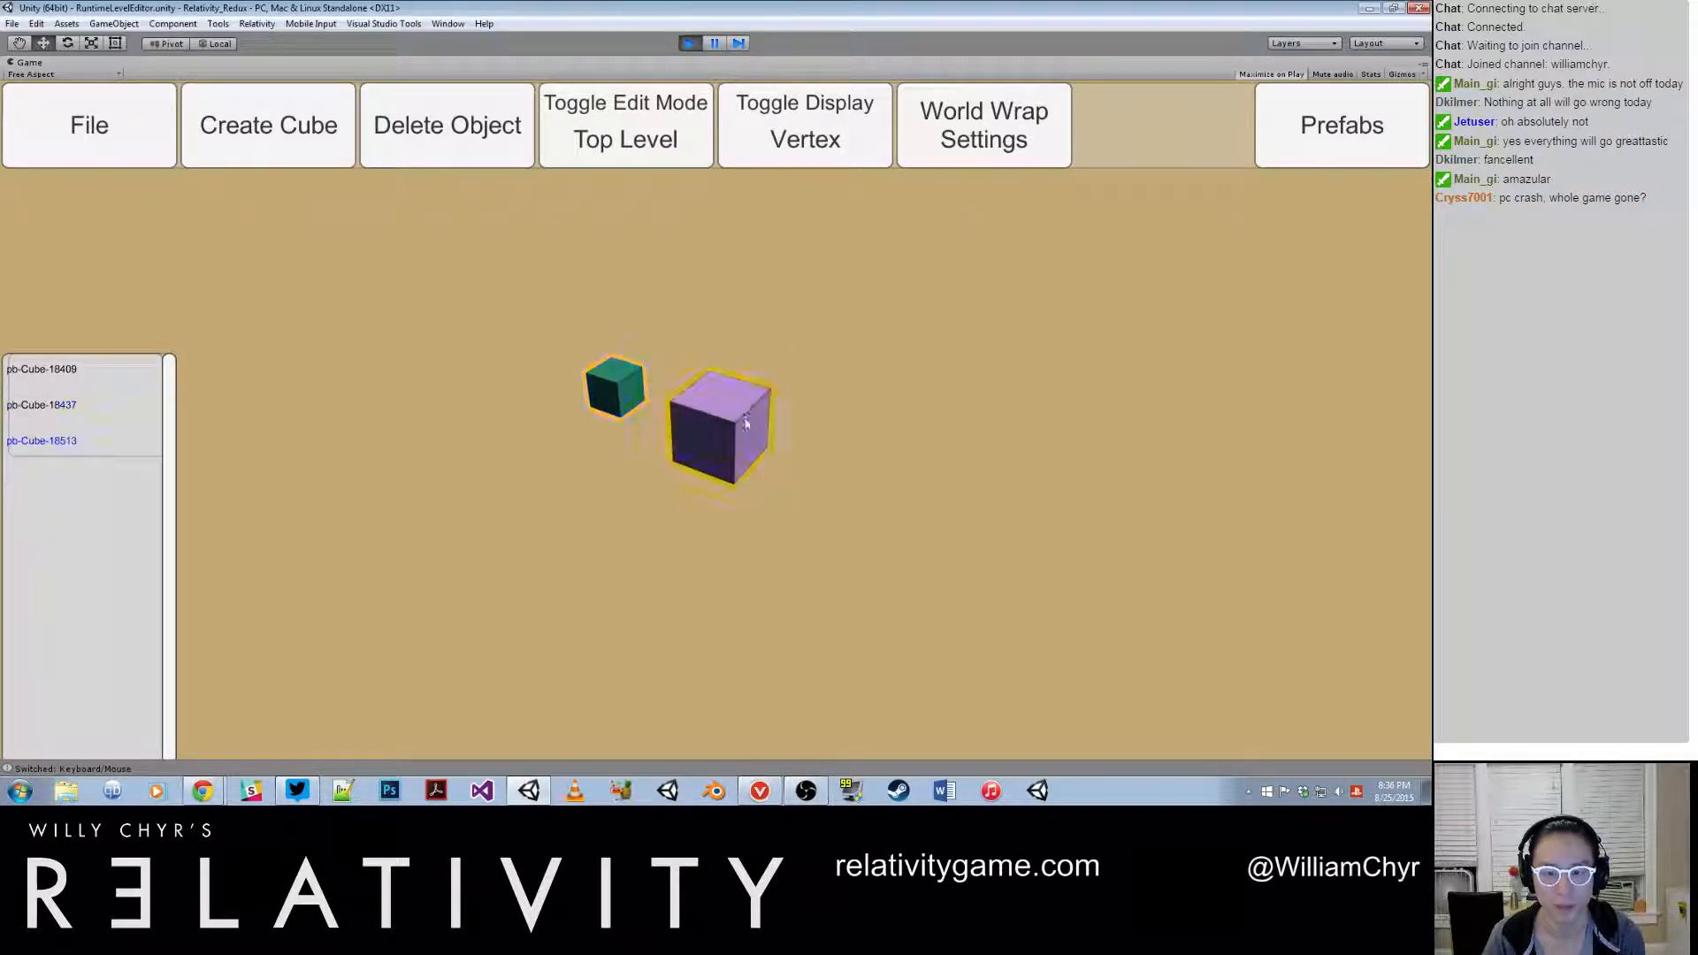
In Geometry mode, pull the purple cube's faces outward to form a large block about six units long, and return to Top Level mode
key("g")
left_click_drag(757, 435, 1183, 599)
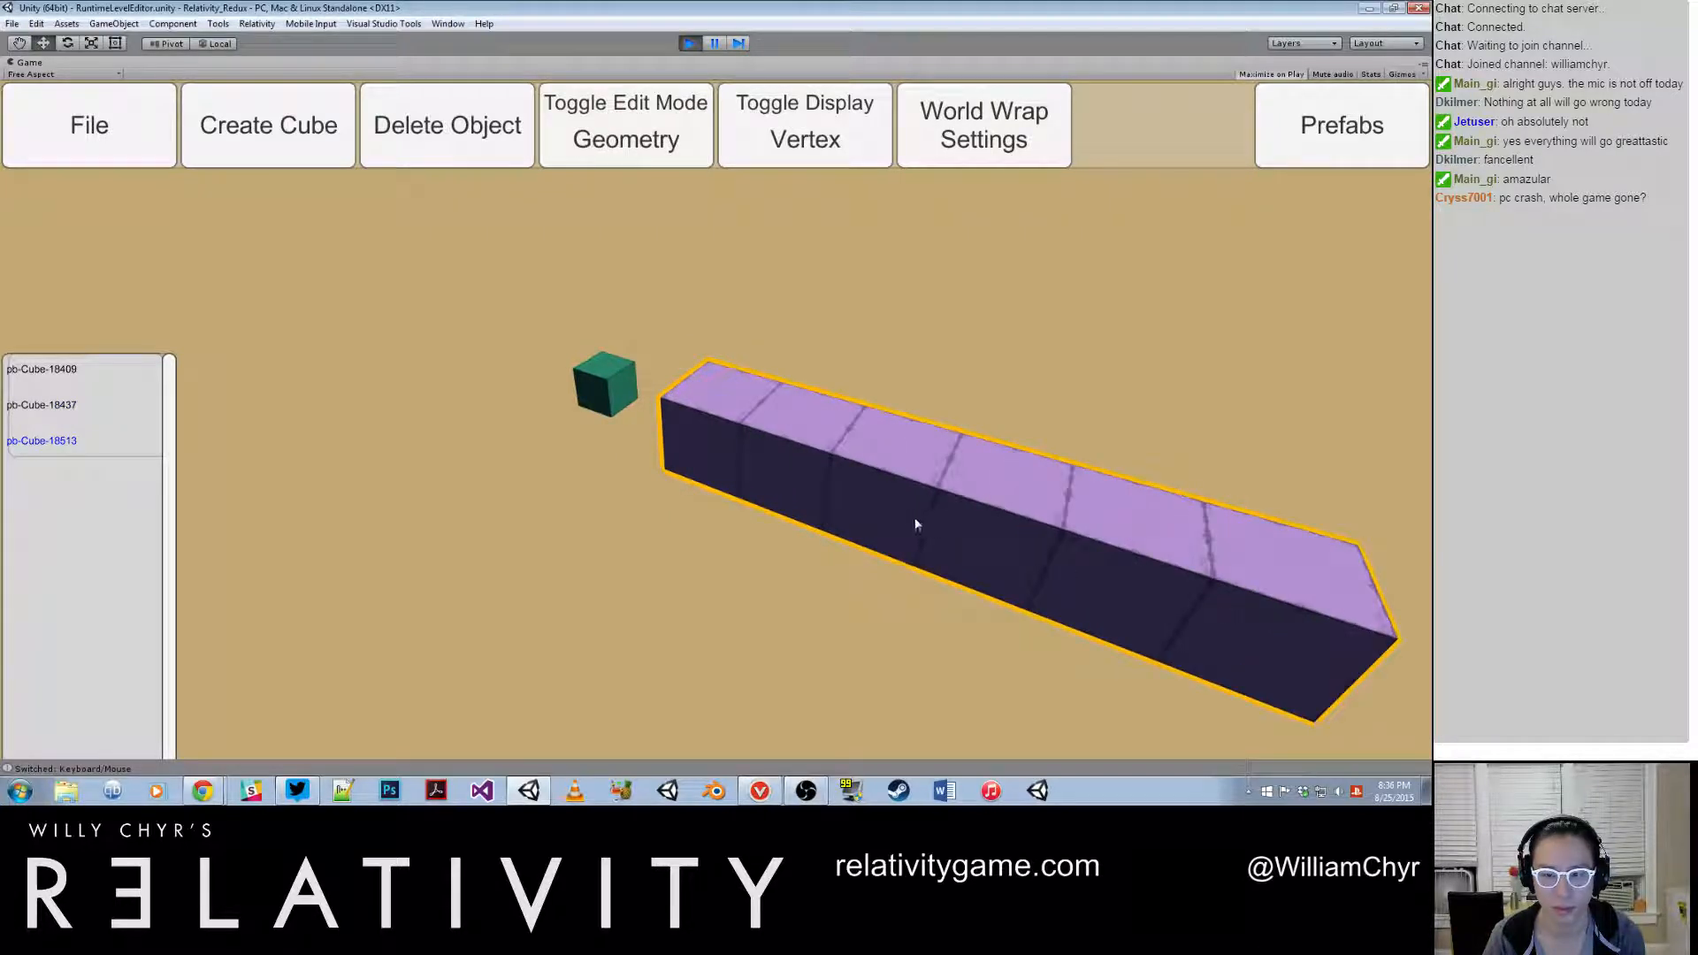
left_click_drag(871, 511, 773, 315)
scroll(784, 363, "down", 5)
key("g")
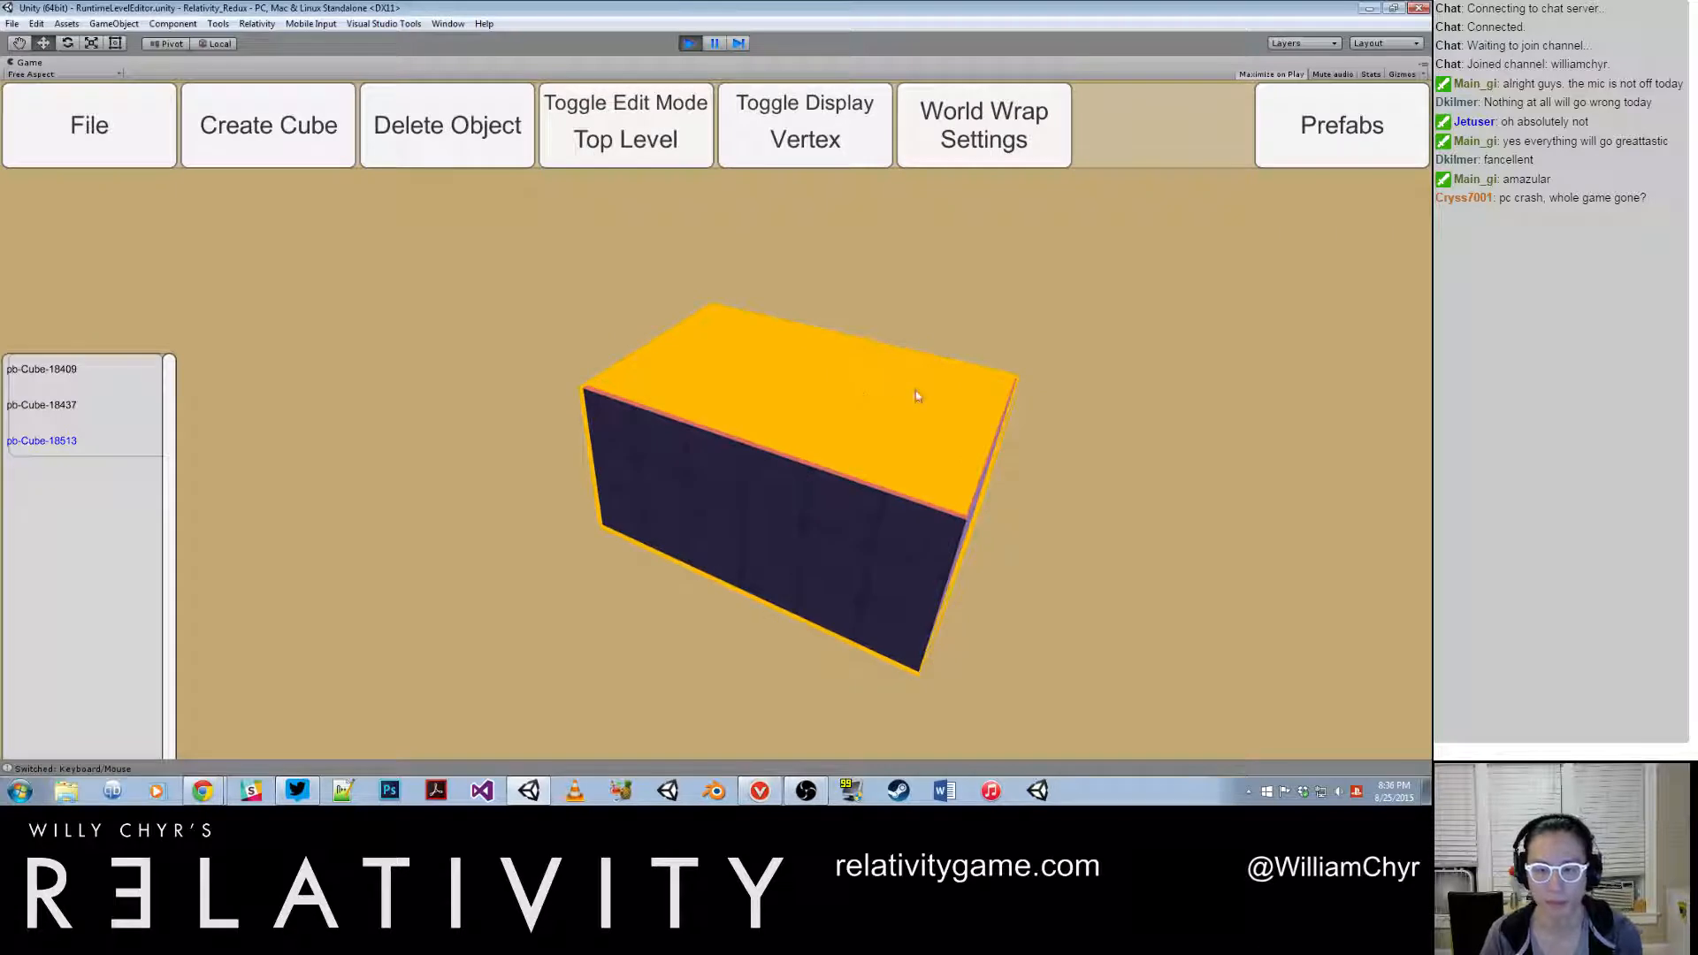
Add the small reddish and green cubes to the purple block's selection
scroll(1070, 353, "down", 3)
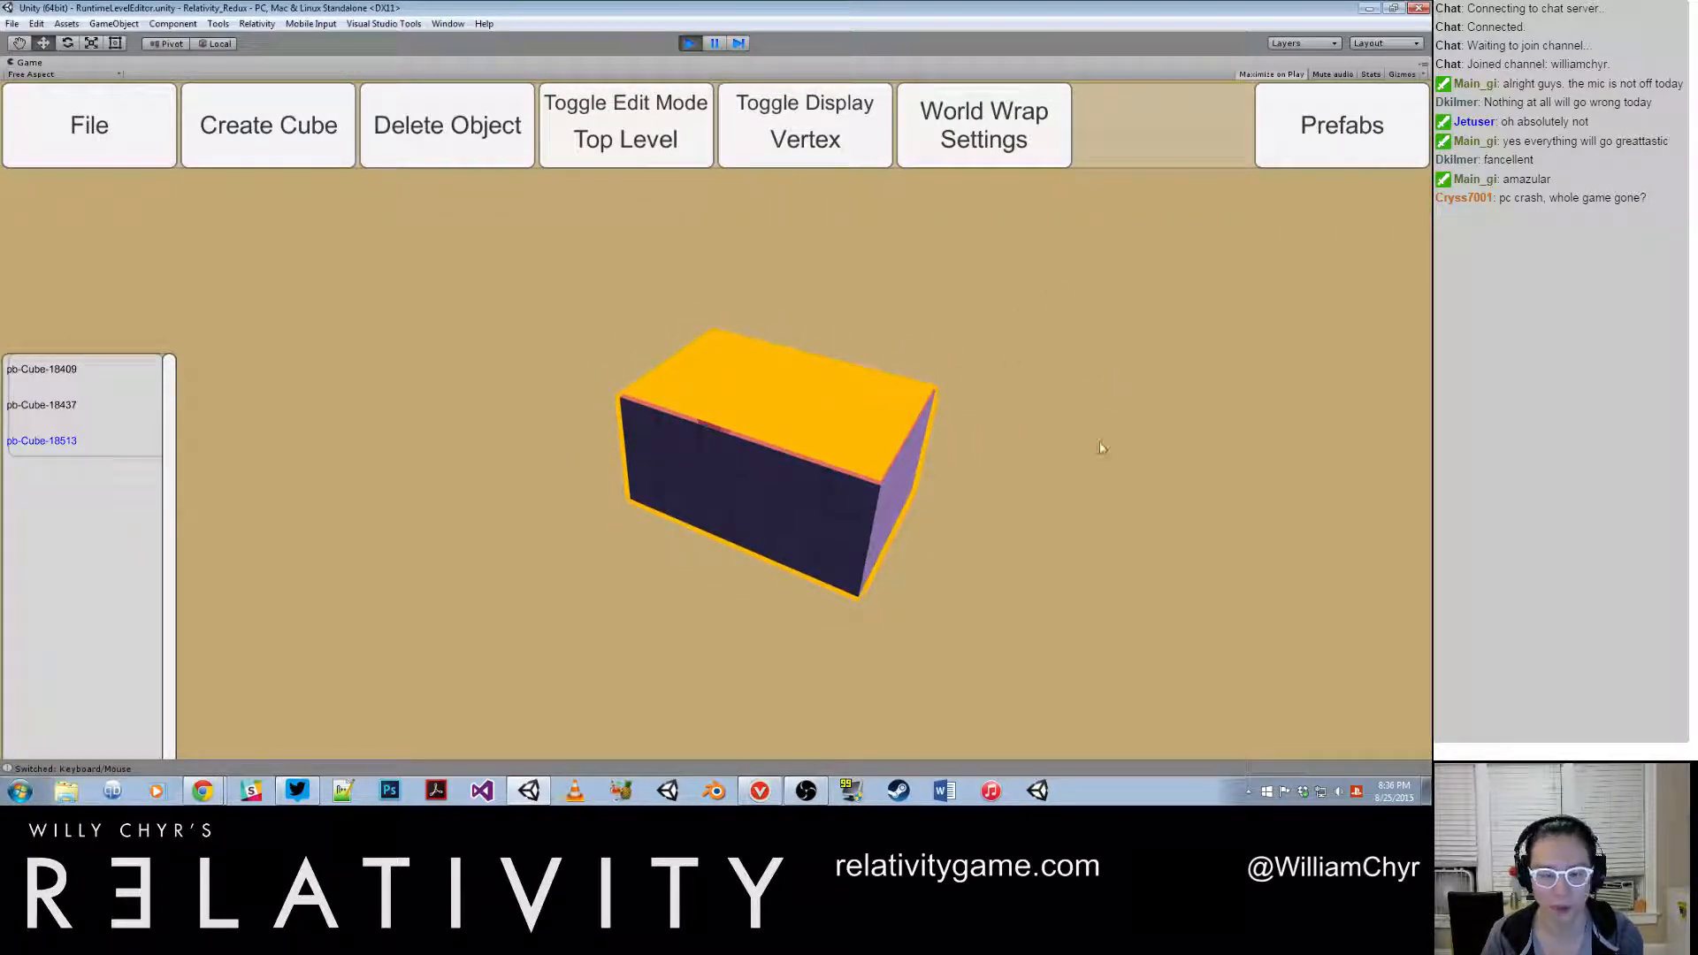
left_click_drag(1095, 470, 506, 350, "alt")
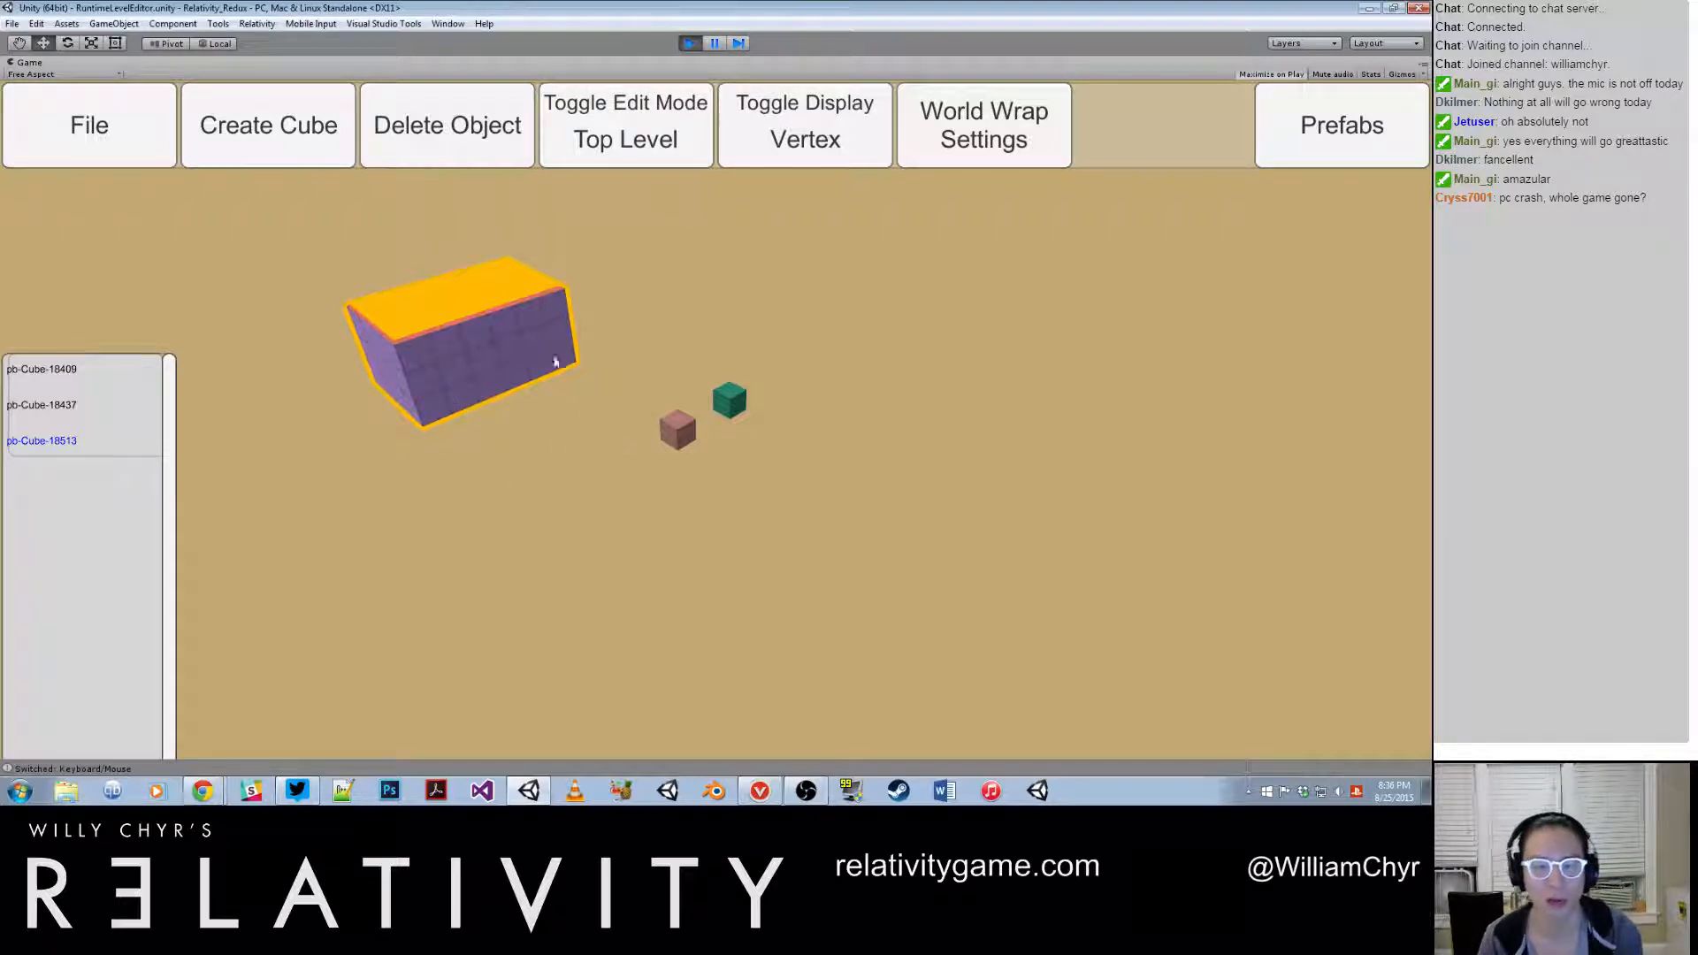
left_click(678, 429, "shift")
left_click(729, 406, "shift")
scroll(535, 323, "down", 2)
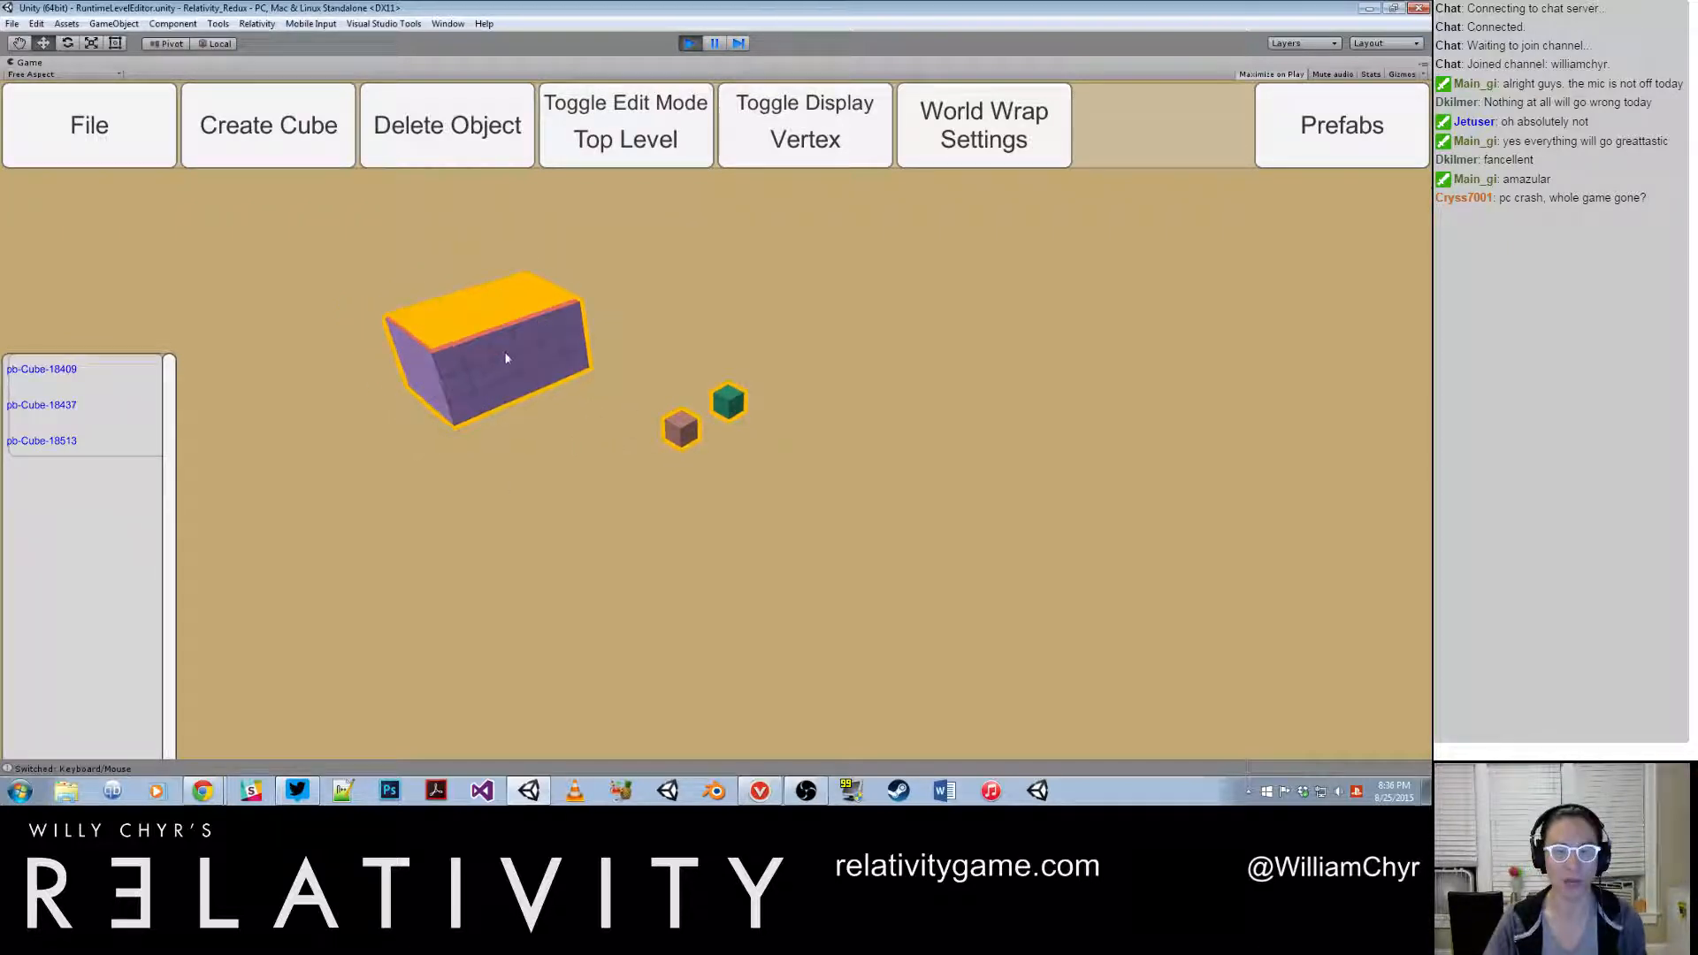
Test single and multiple selection across the three objects, ending with only the reddish cube selected through the object list
left_click(464, 339)
left_click(686, 429)
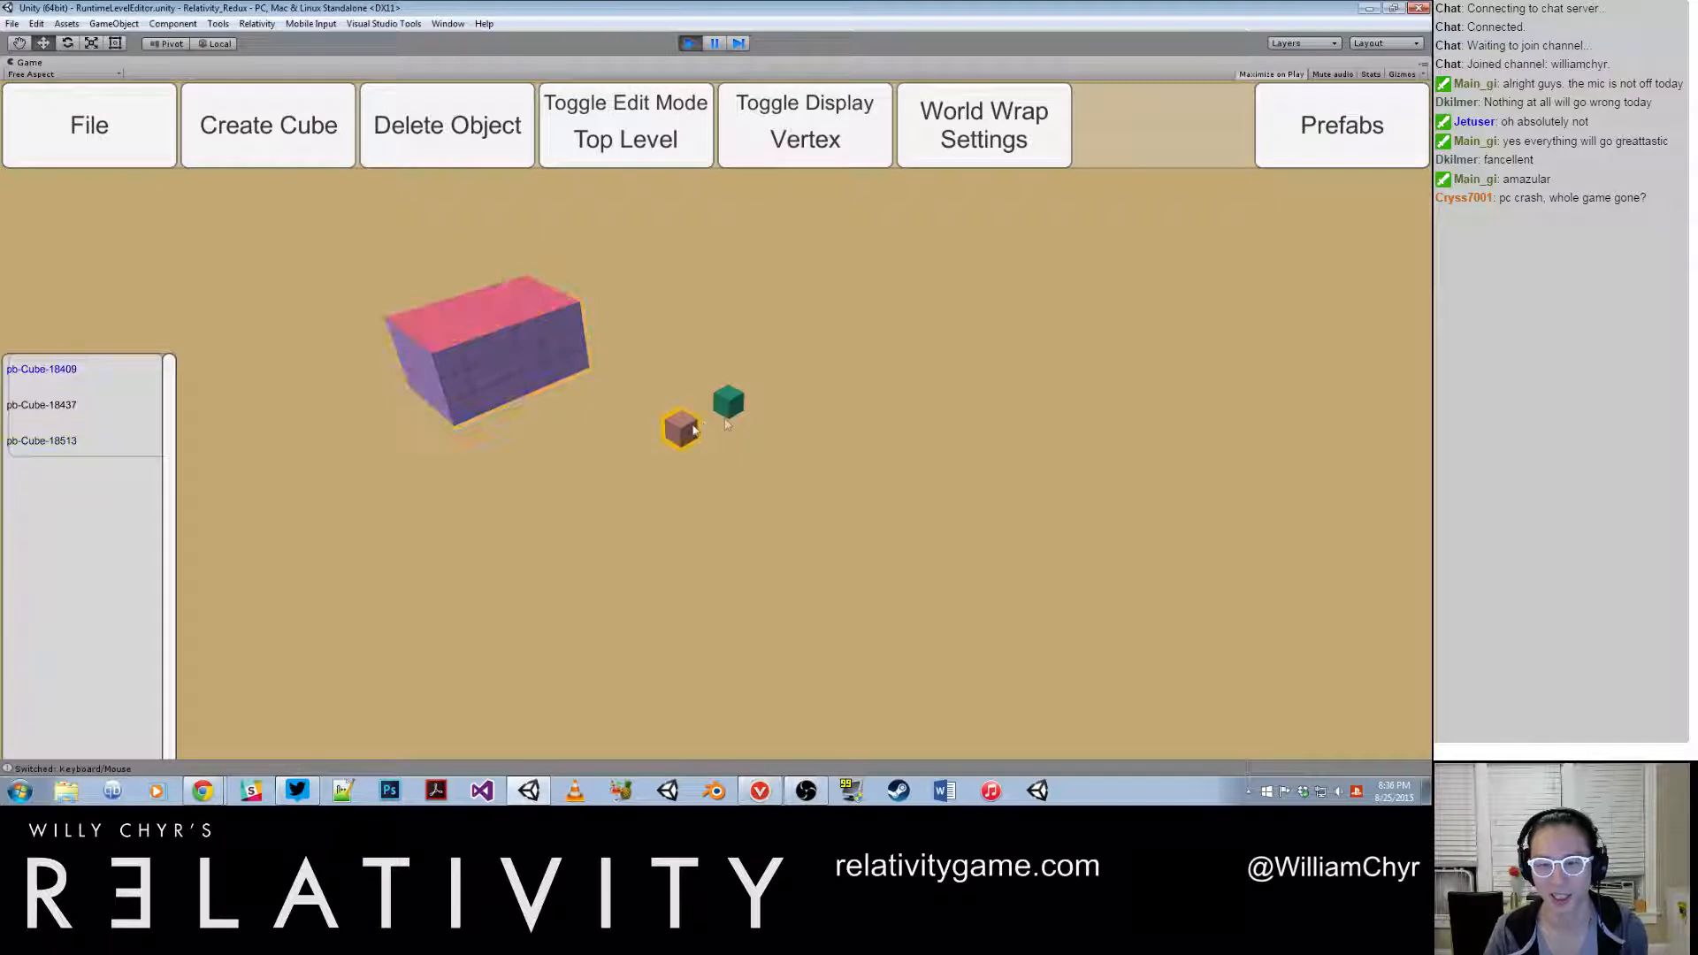
left_click(544, 358)
left_click(682, 429, "shift")
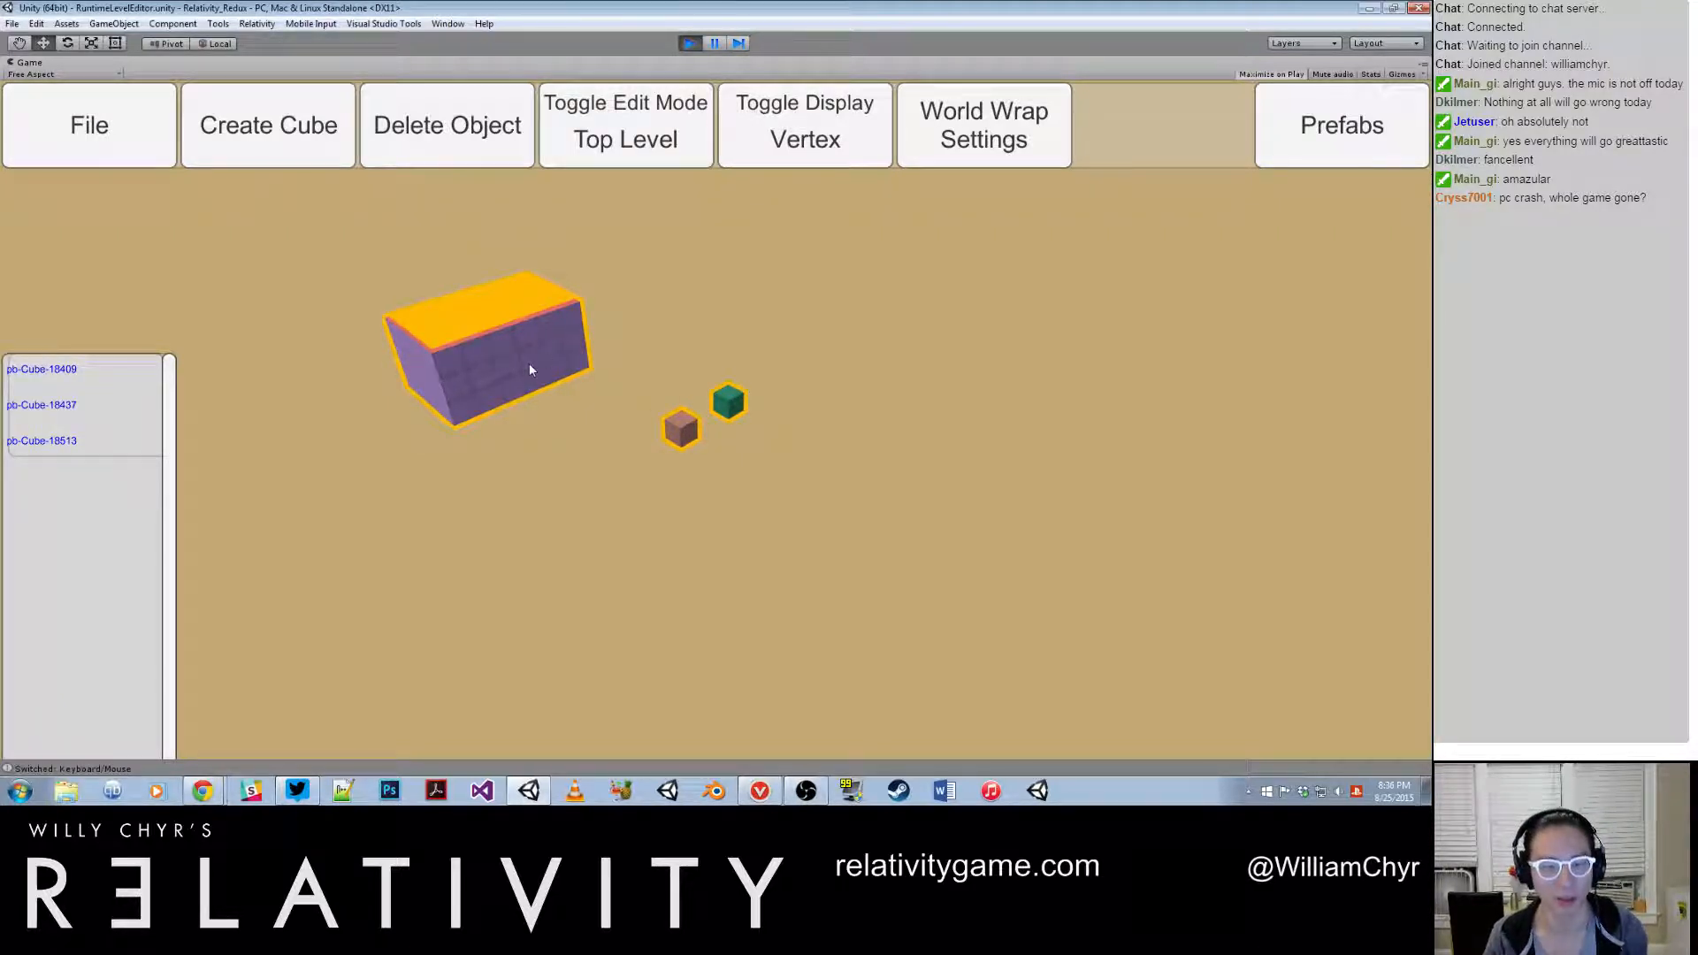
left_click(43, 371)
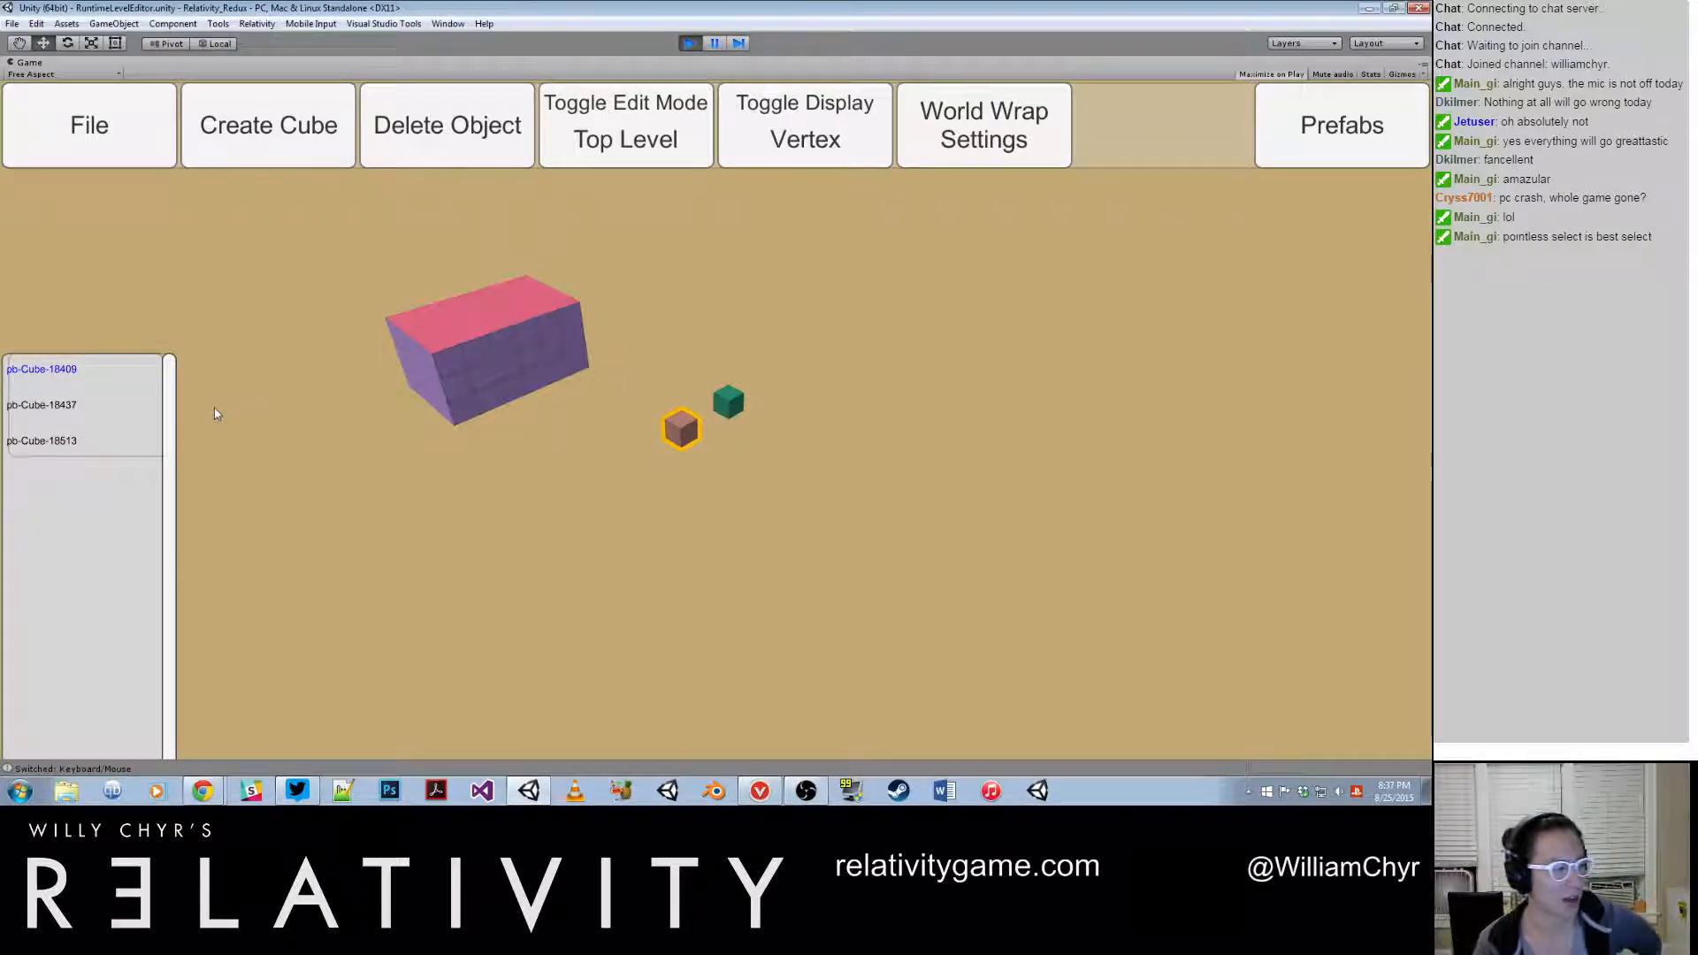
Select the block and the small cubes one after another, and extend the selection to all three objects
left_click(494, 350)
left_click(707, 435)
left_click(686, 427)
left_click(728, 403)
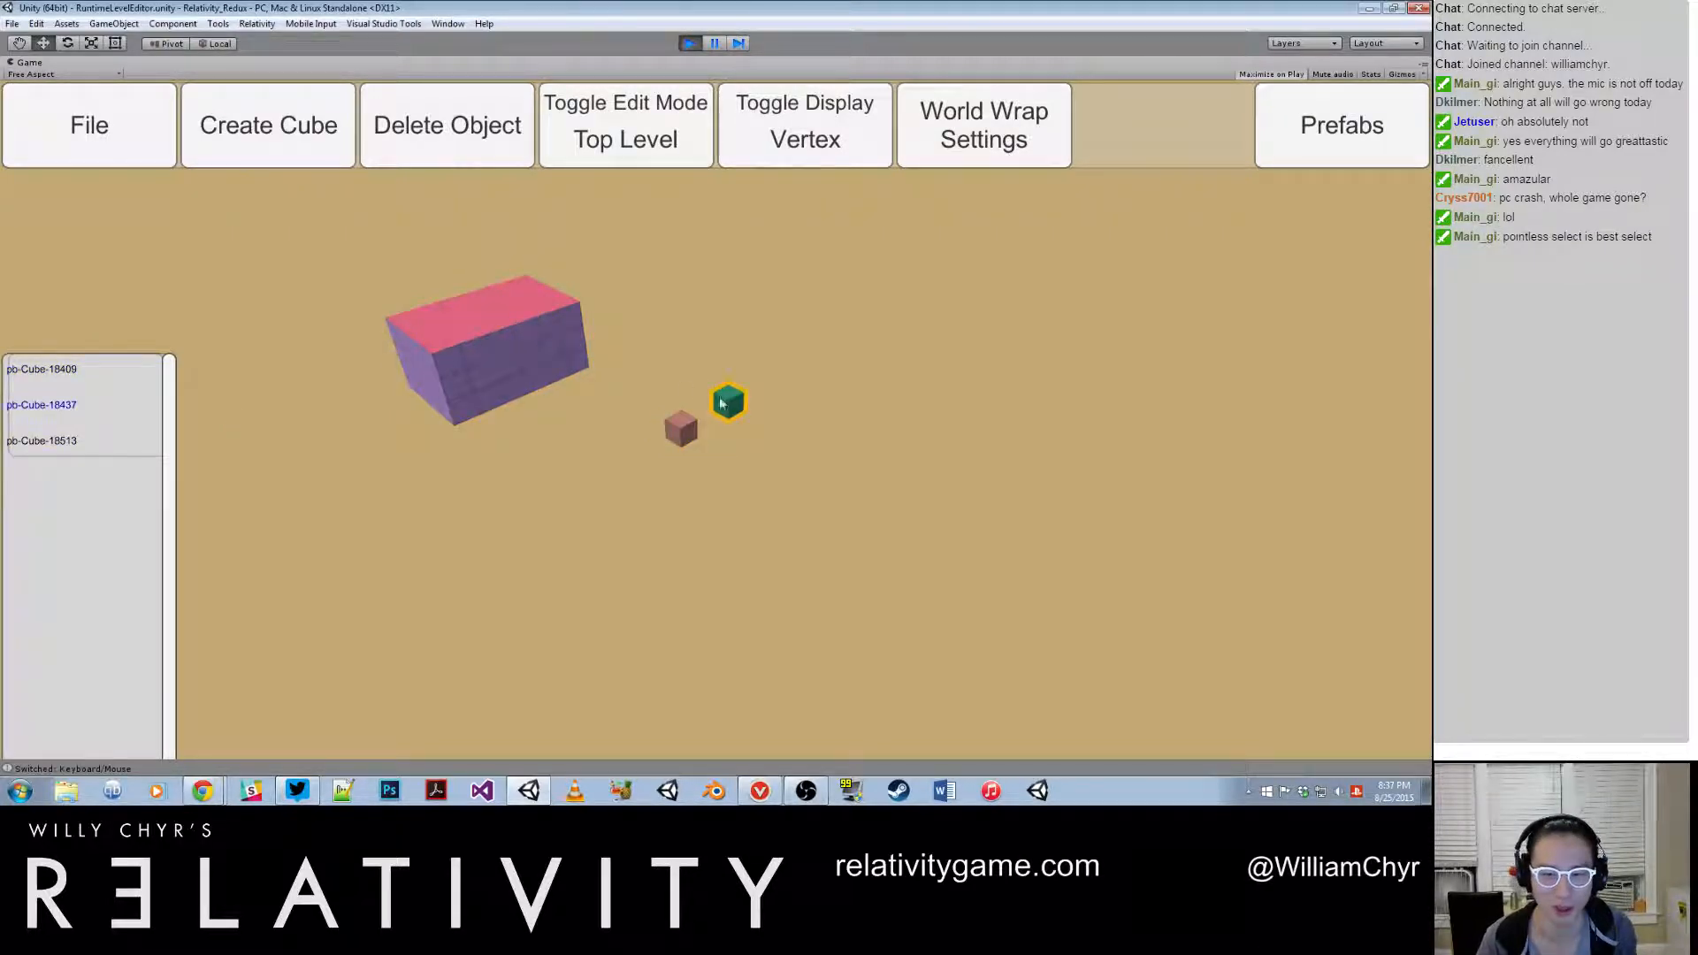
left_click(498, 334, "shift")
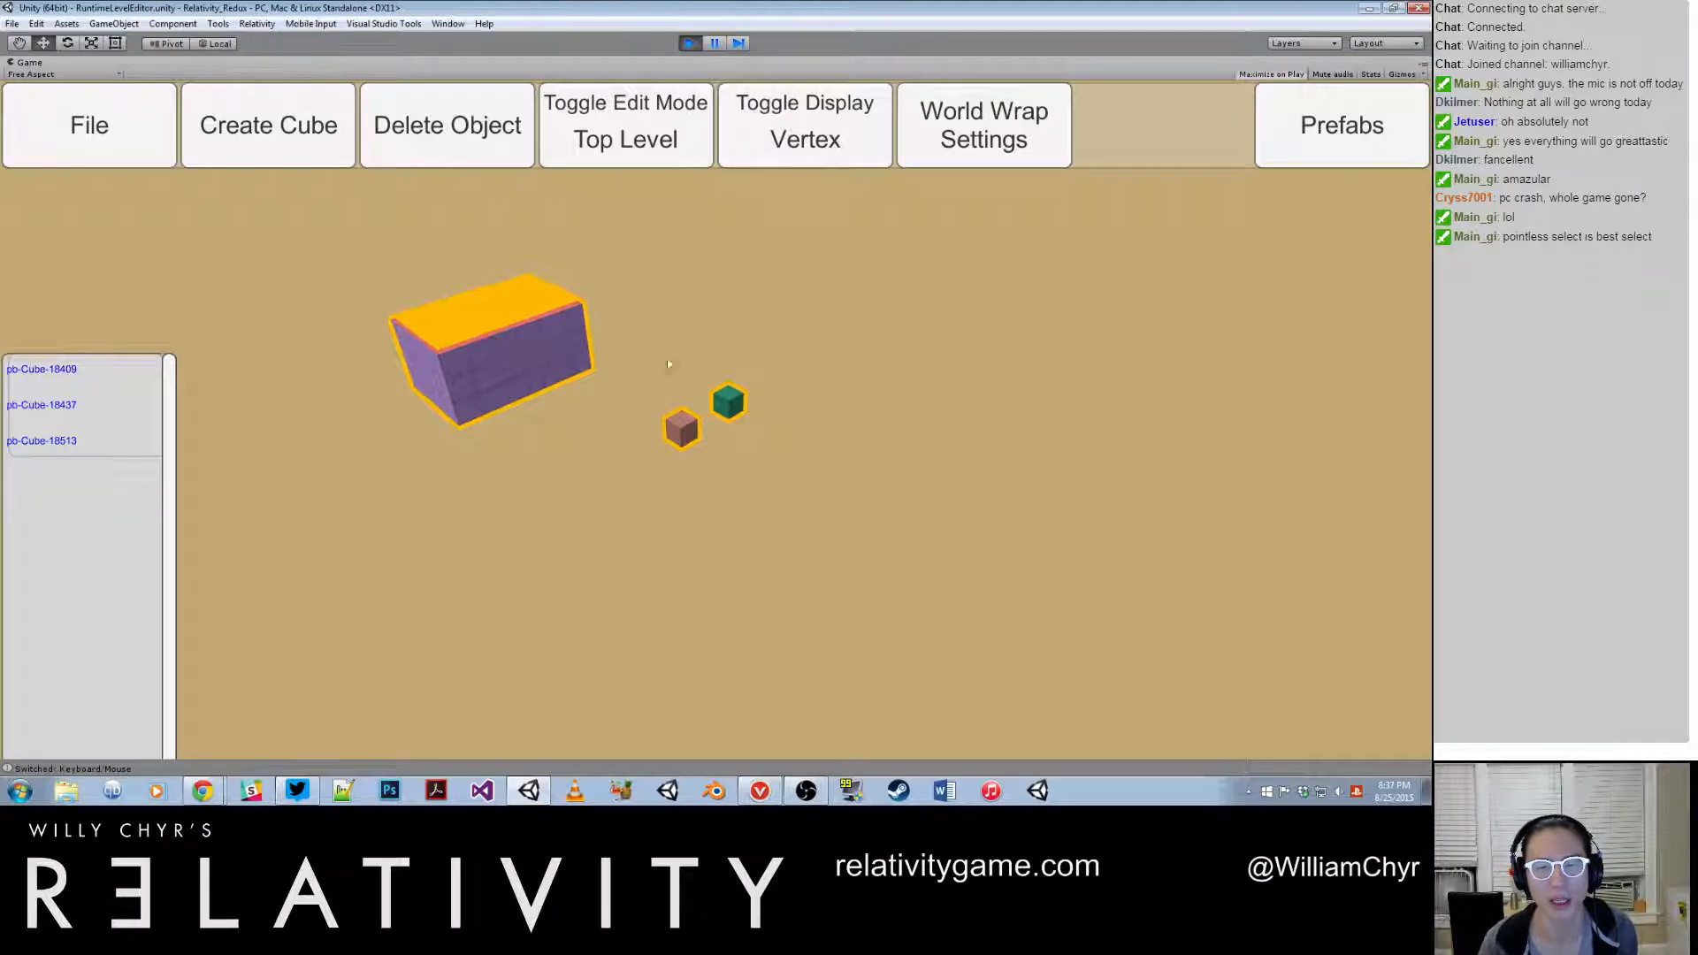
Cycle the display mode back to Vertex, and apply Delete Object with the small reddish cube selected
left_click(556, 340)
left_click(824, 144)
left_click(824, 143)
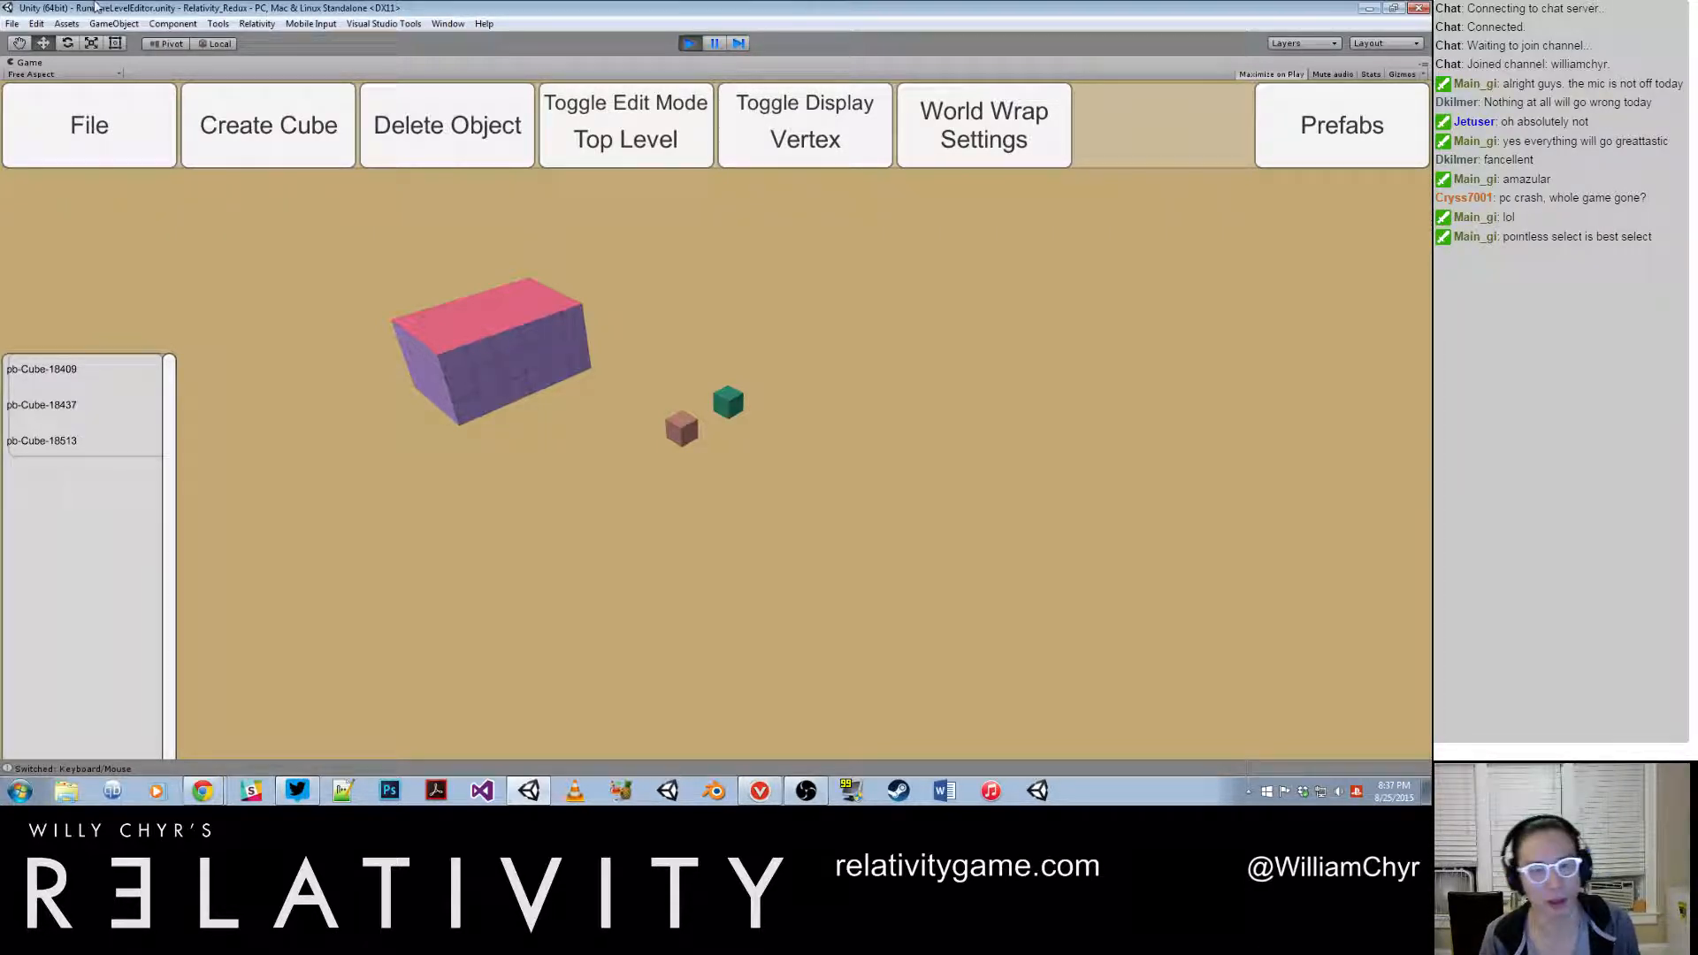
left_click(676, 427)
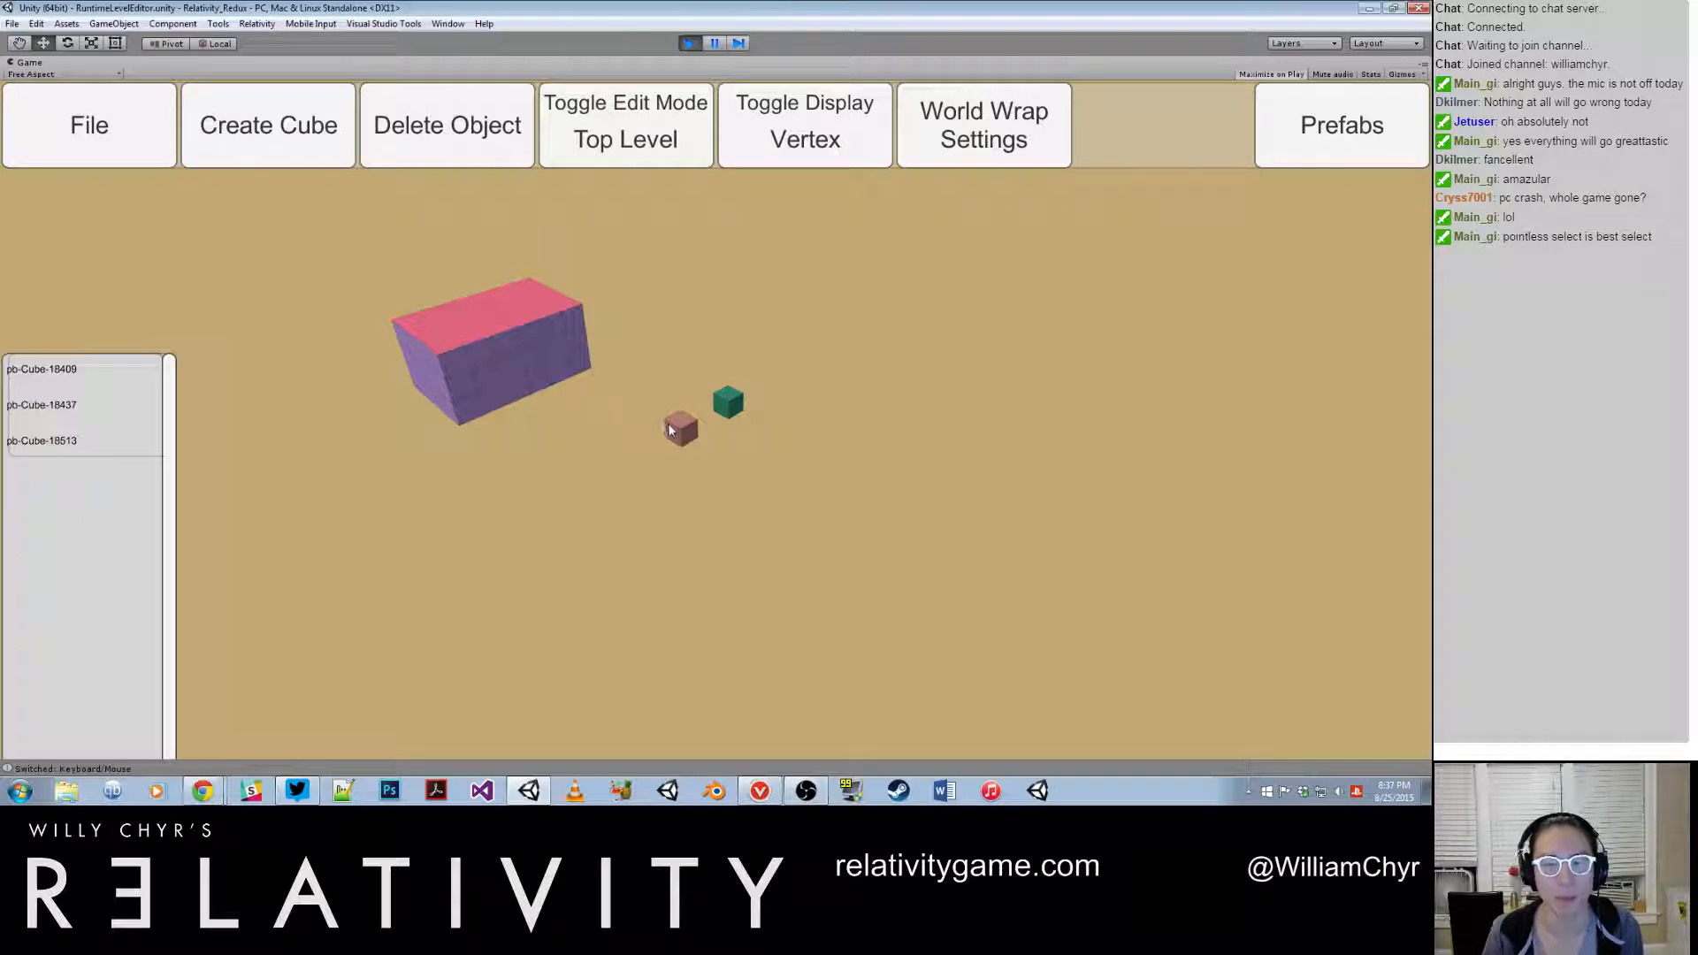
left_click(416, 144)
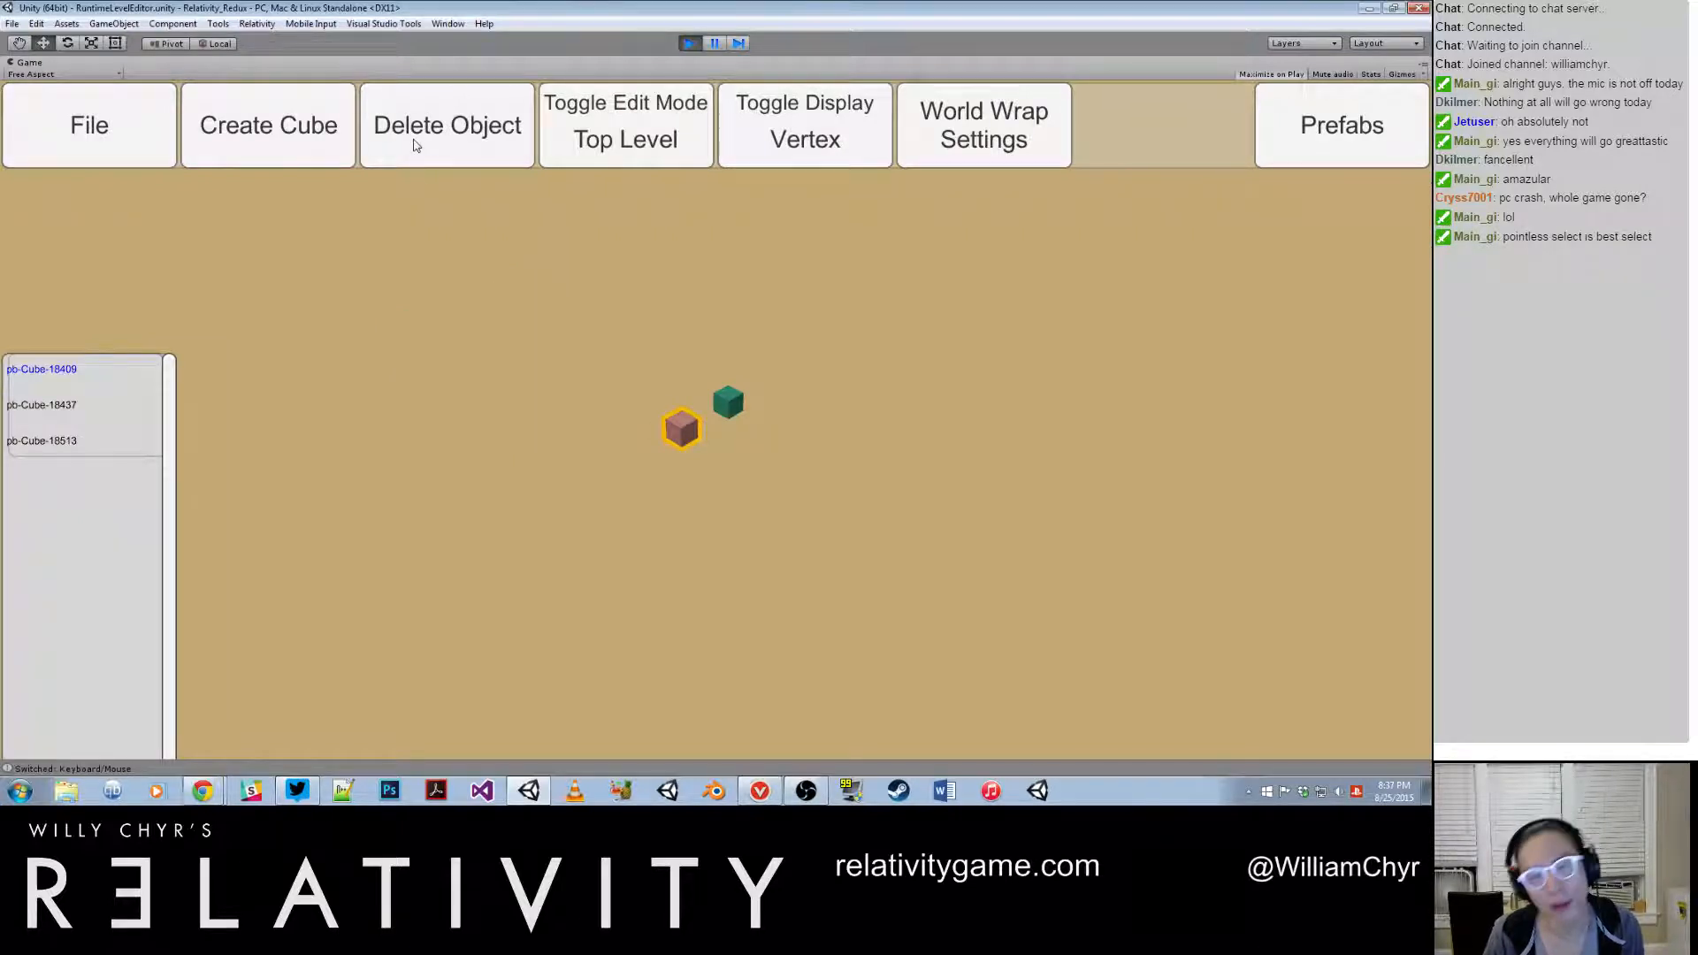
Create another cube with X, Y and Z of 1, toggle Geometry mode on and off, and select the new brown cube
left_click(221, 142)
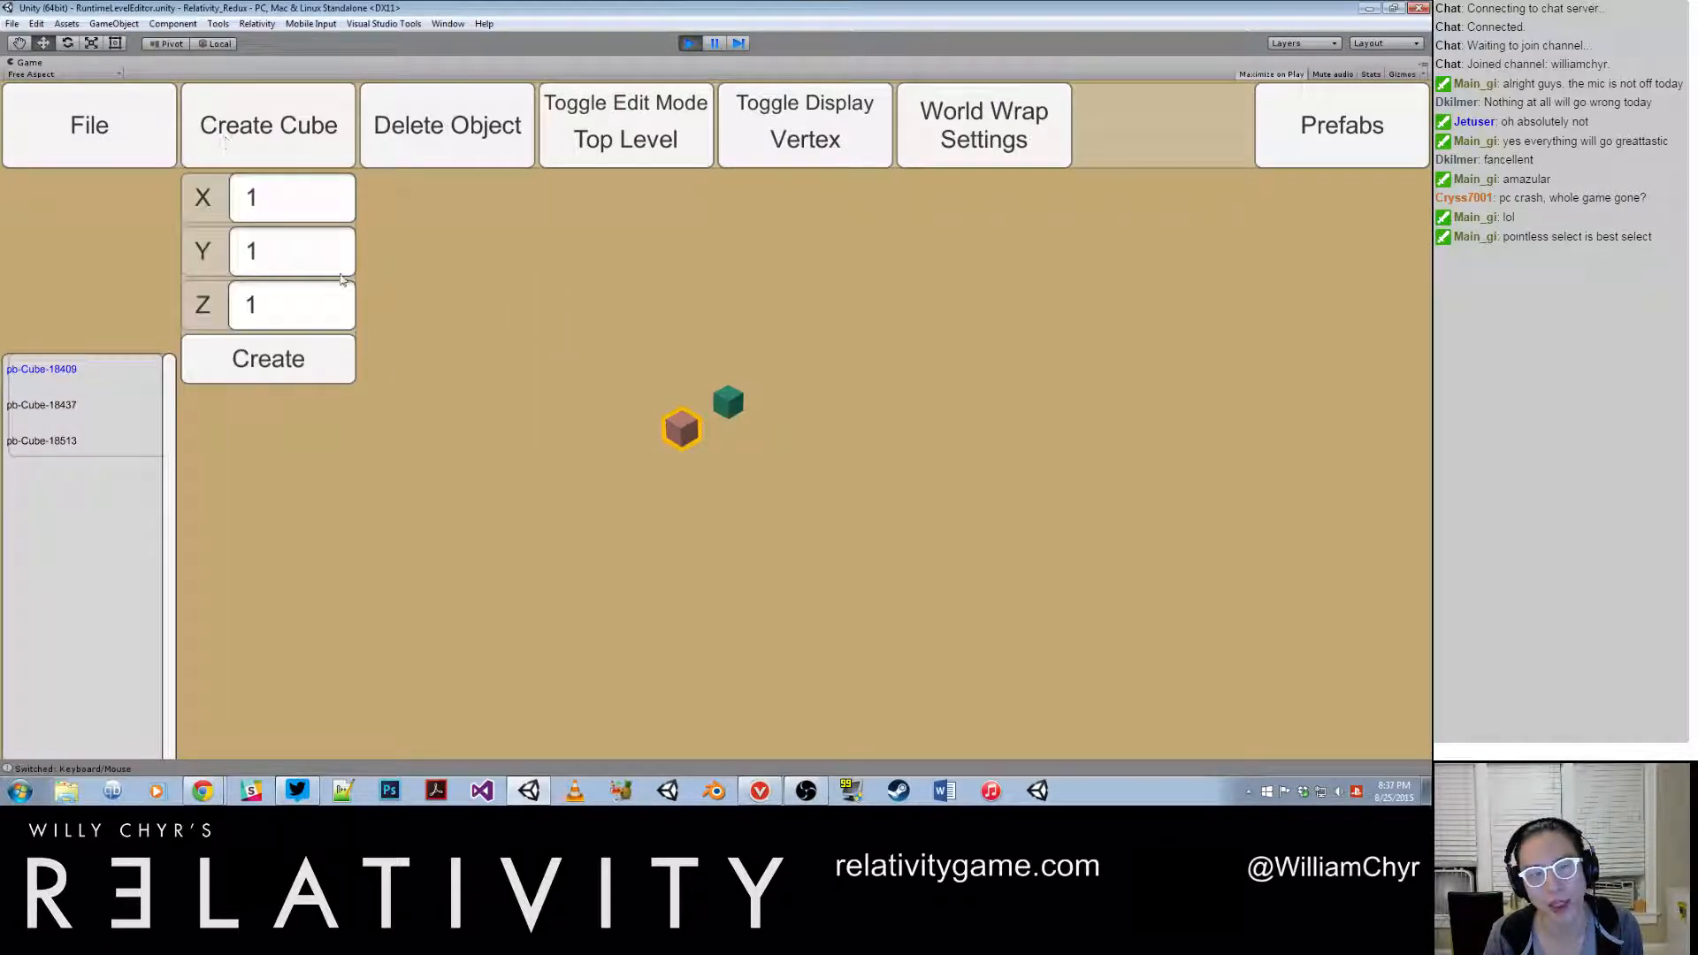
left_click(319, 359)
left_click(589, 350)
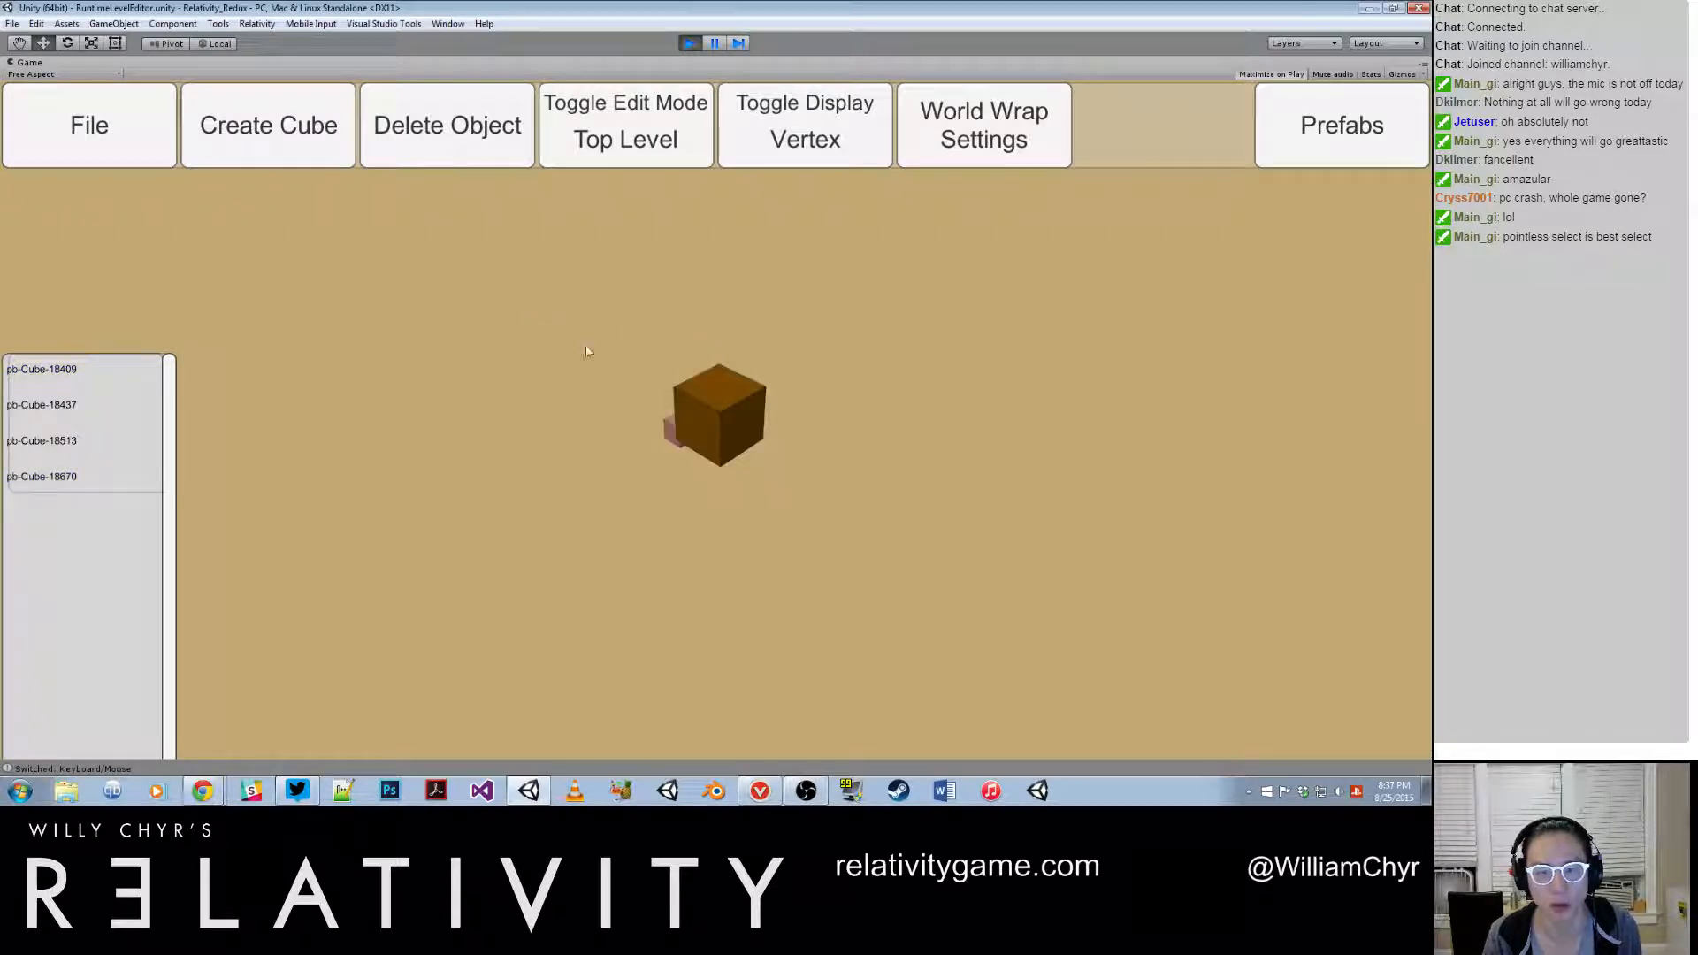
left_click(617, 150)
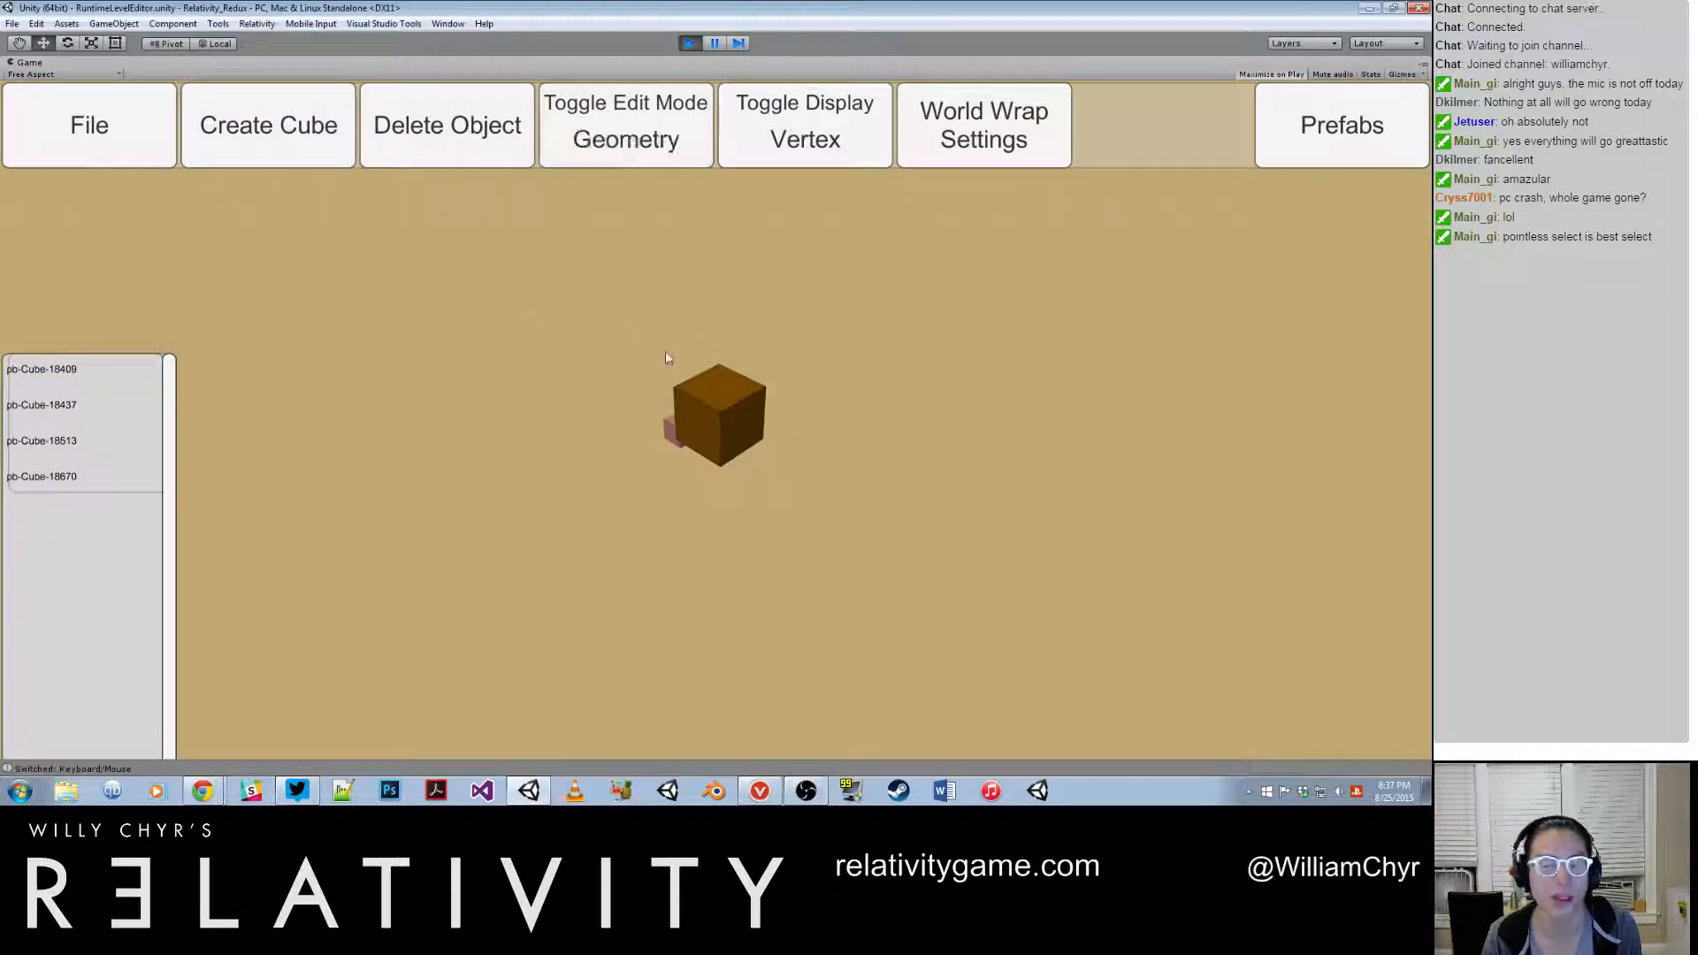
left_click(610, 143)
left_click(718, 454)
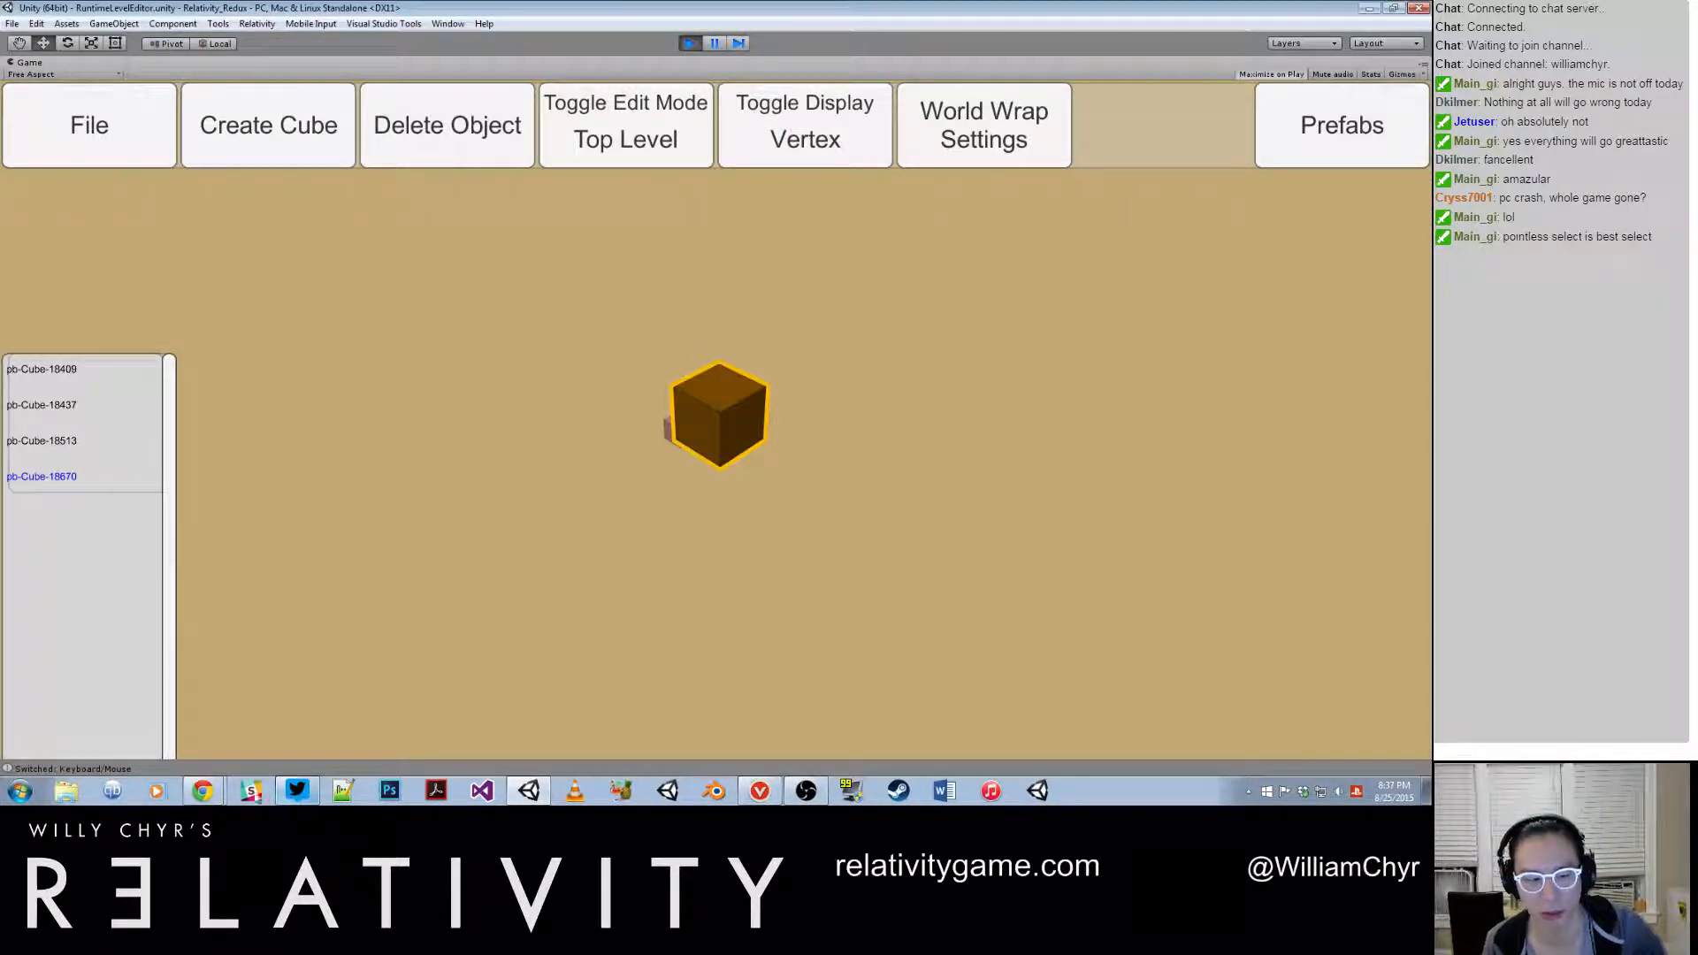
Switch to Windows Explorer
left_click(50, 784)
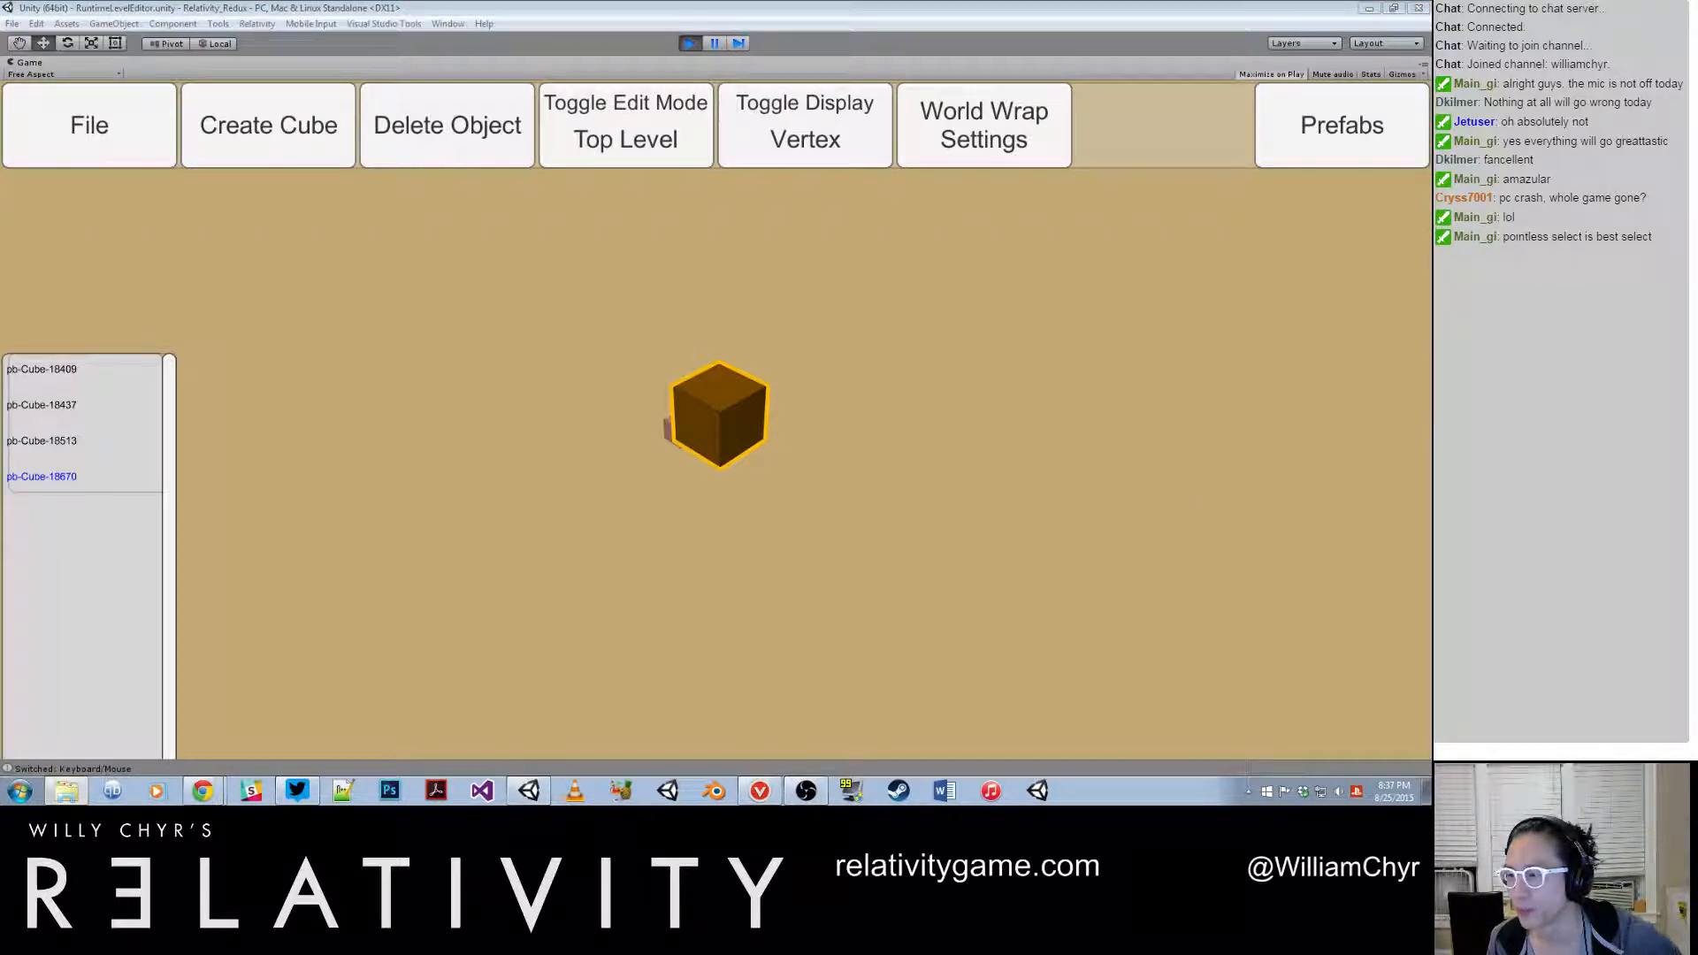